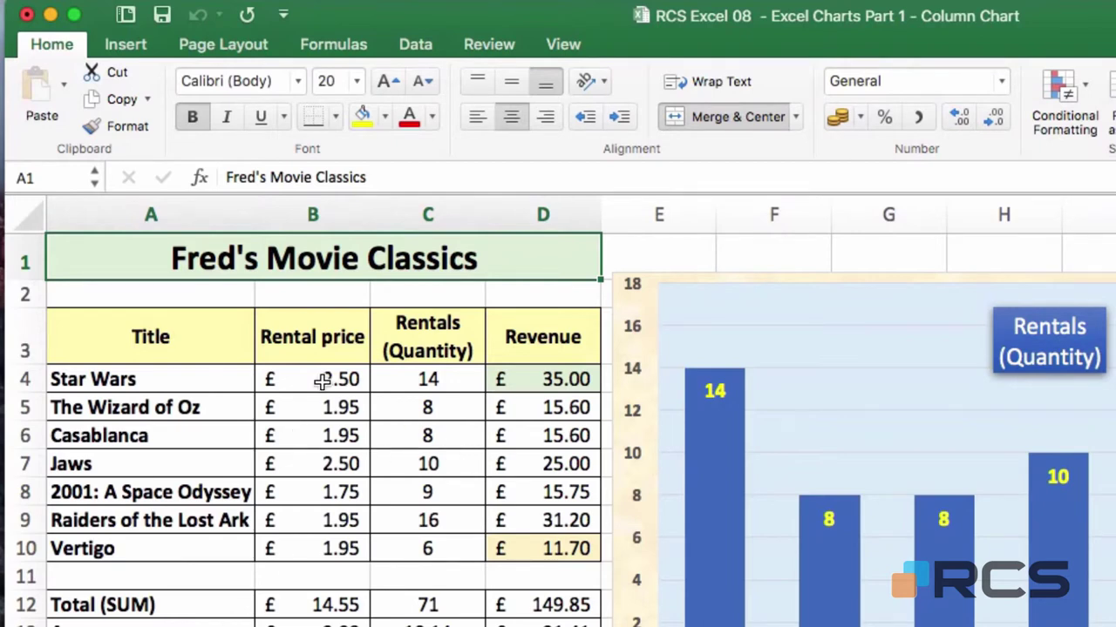
- Select the movie titles in A3:A10 together with the Revenue figures in D3:D10
drag(188, 339, 165, 549)
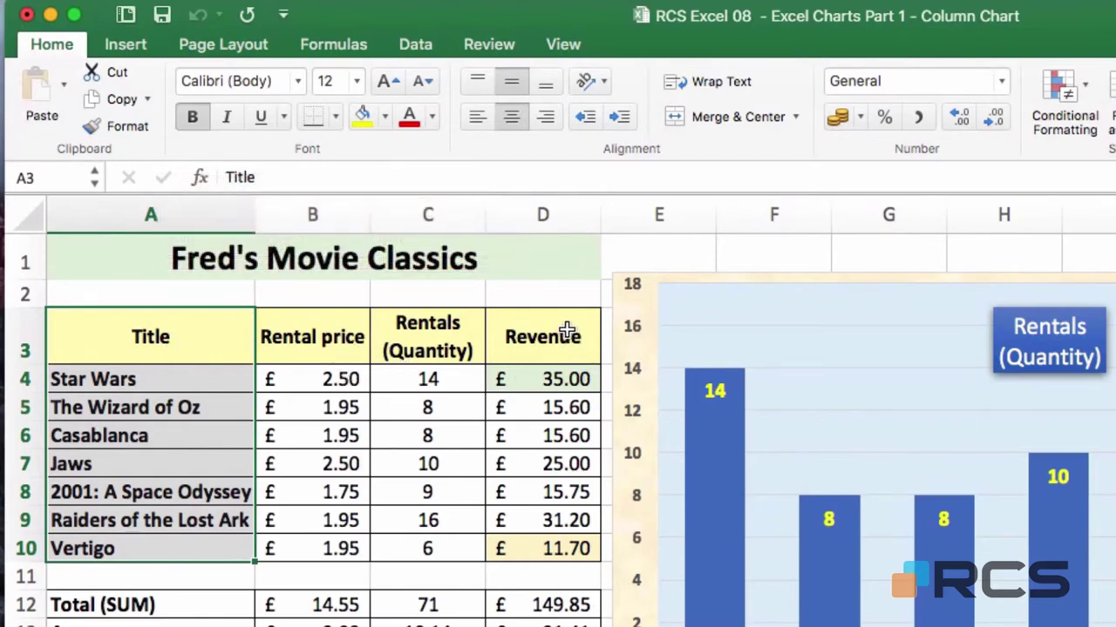
drag(566, 331, 551, 535)
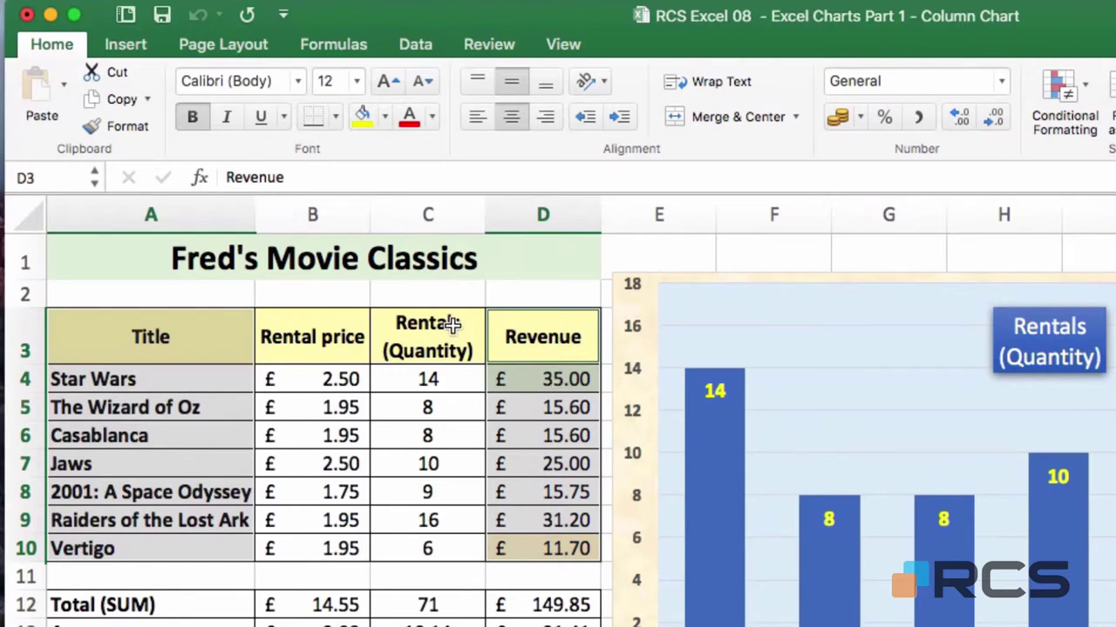
- Insert a 2-D pie chart of revenue and drag it beside the Rentals column chart
click(139, 48)
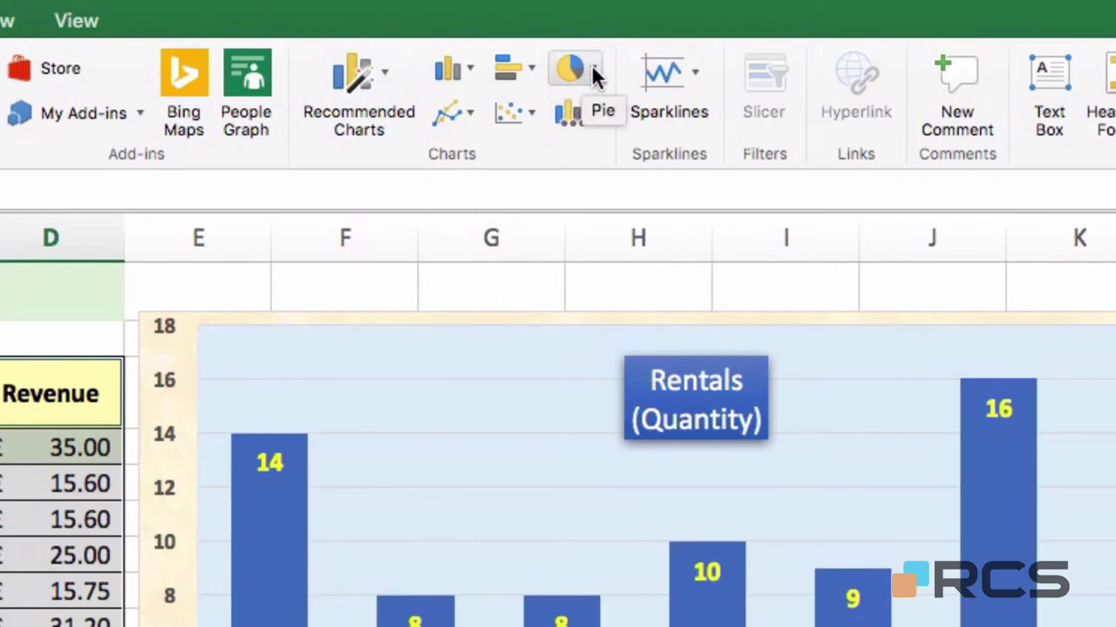
click(594, 75)
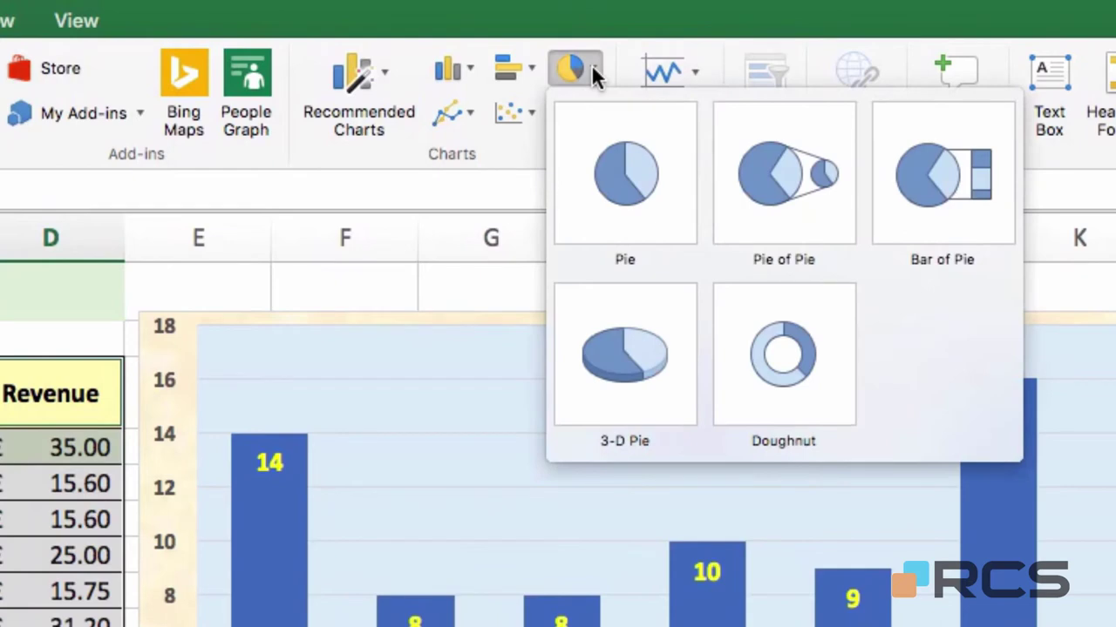
click(630, 185)
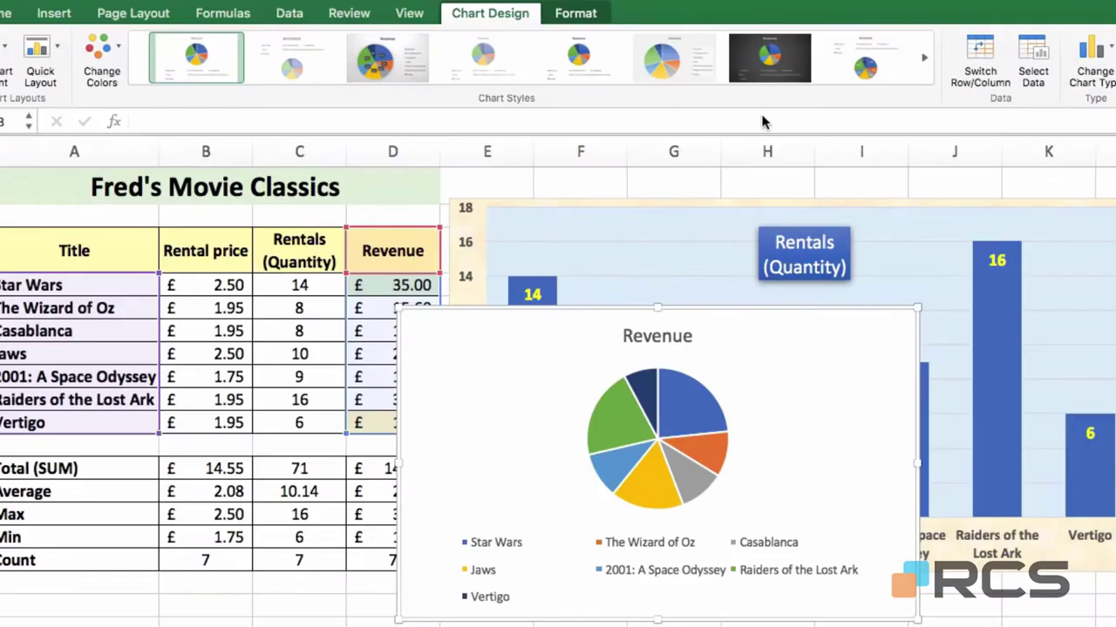
drag(775, 352, 695, 458)
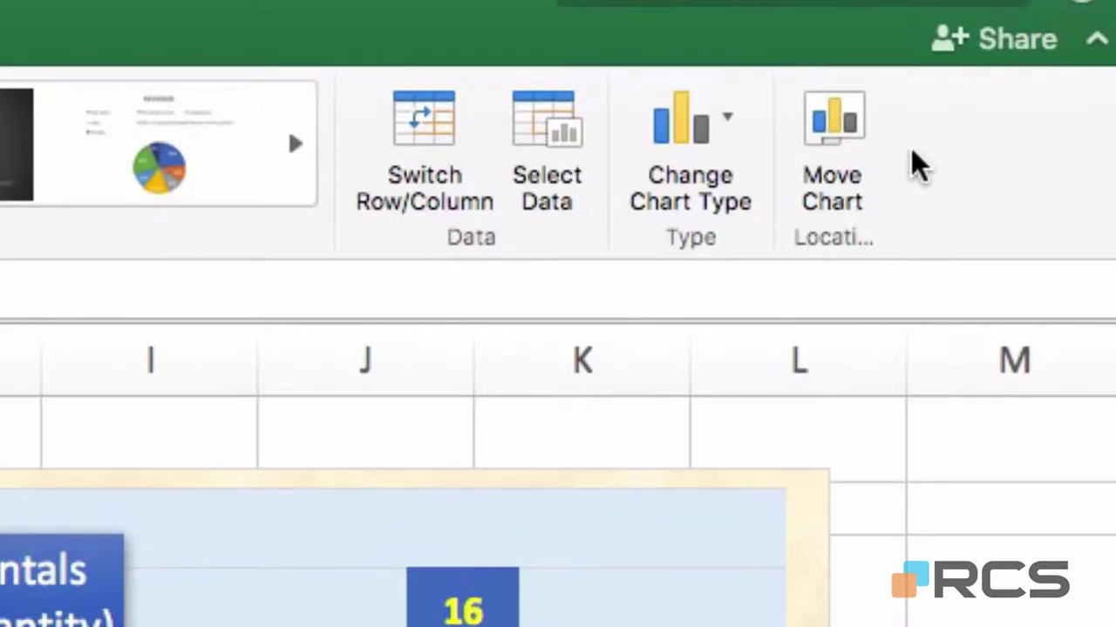
- Move the pie chart to a new sheet named 'Revenue Chart', checking Sheet1 afterwards
click(832, 140)
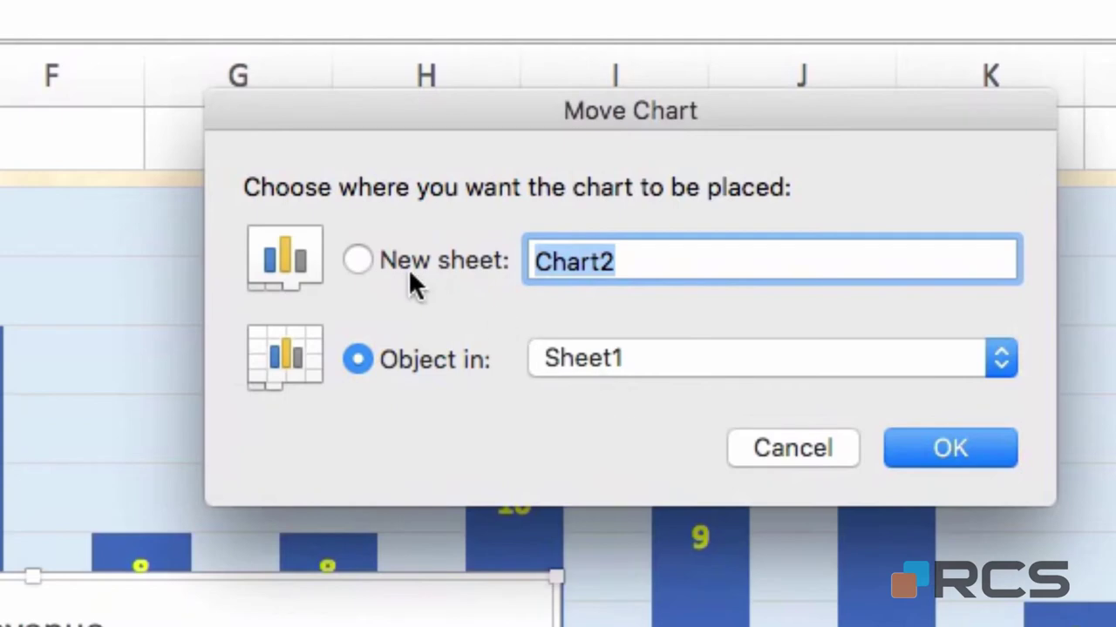
click(357, 261)
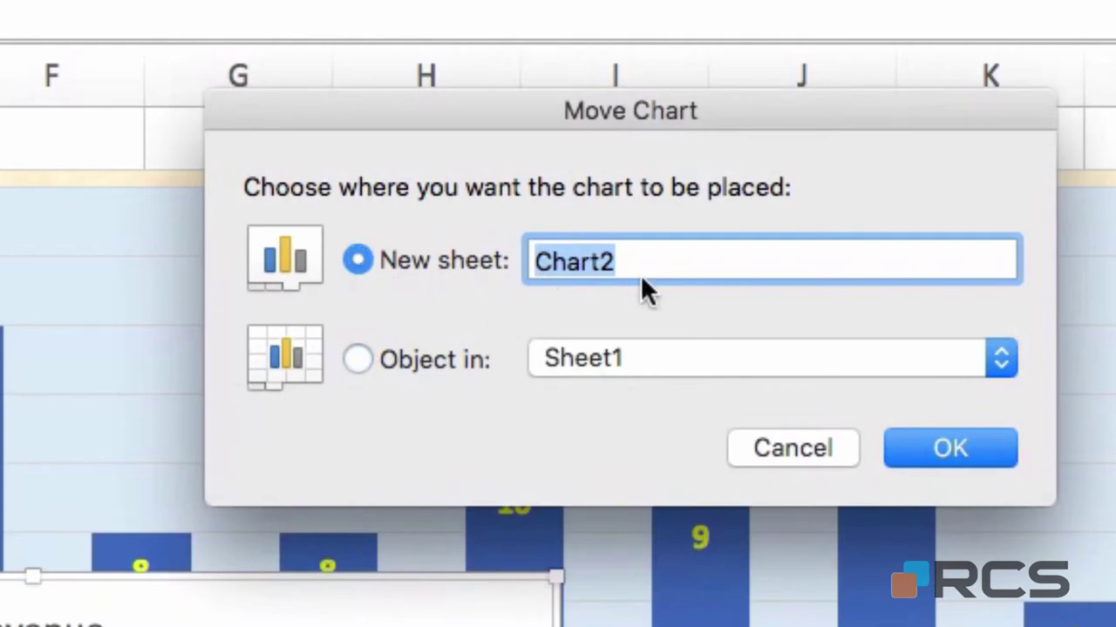
text(Revenue Chart)
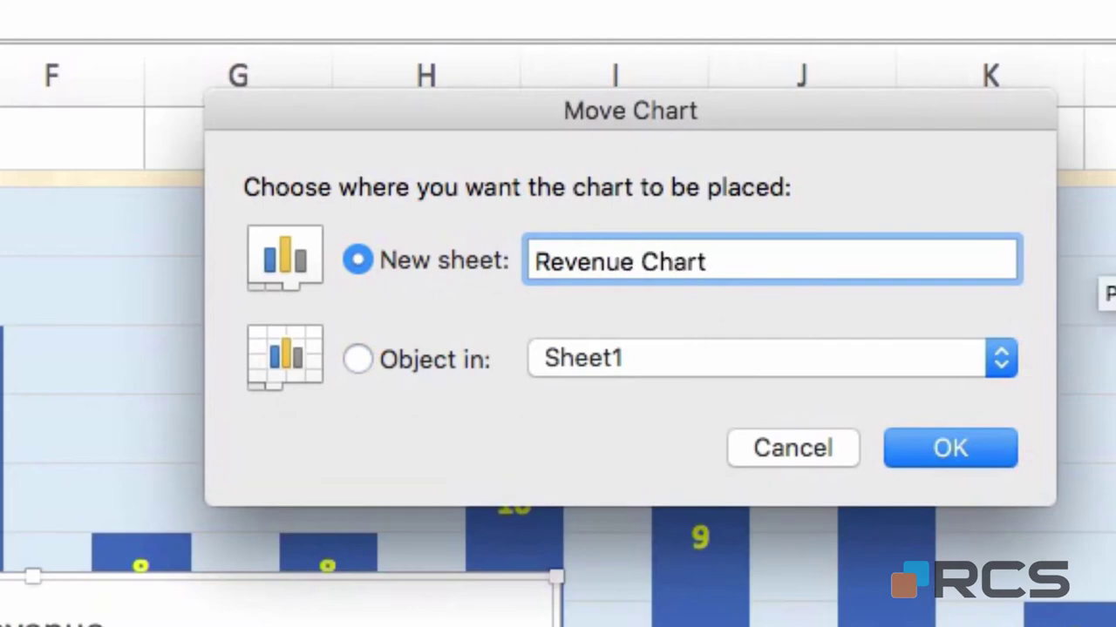
click(962, 444)
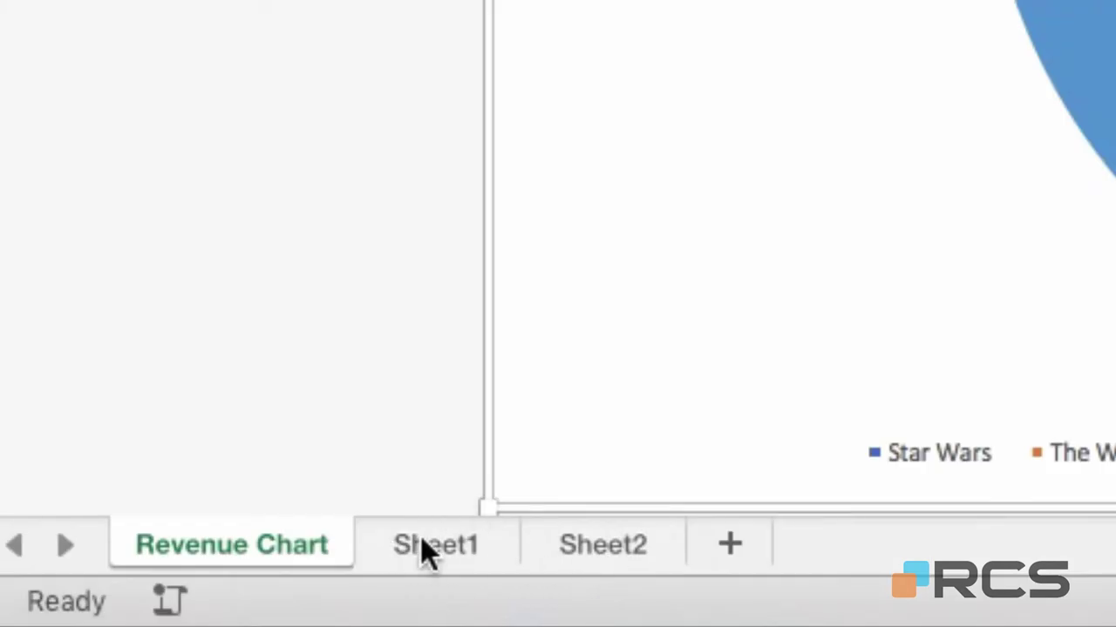
click(423, 544)
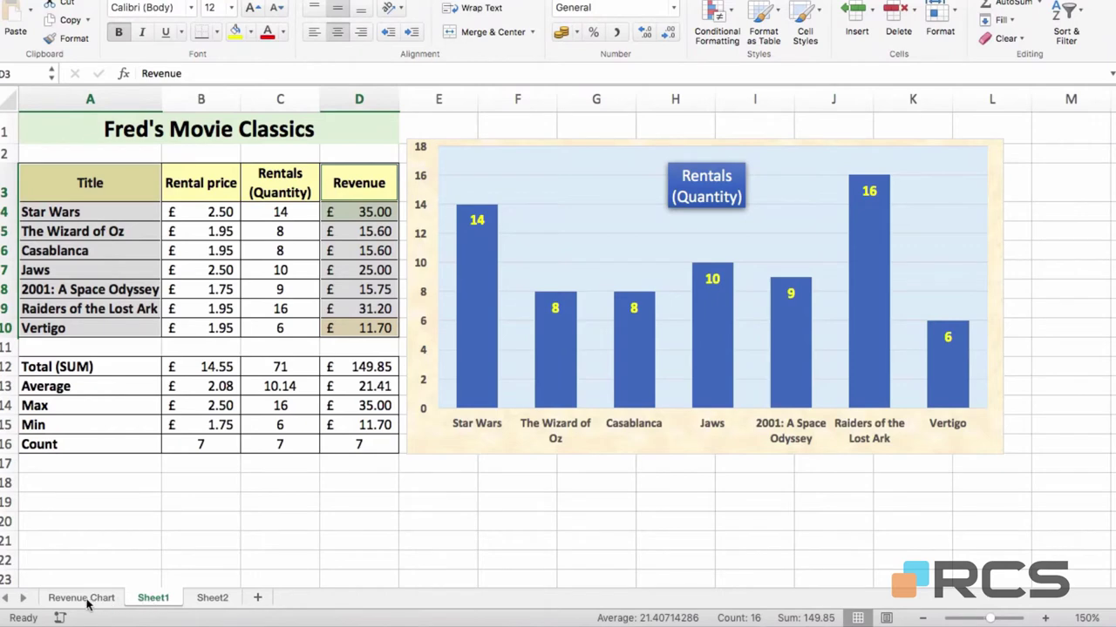
click(84, 601)
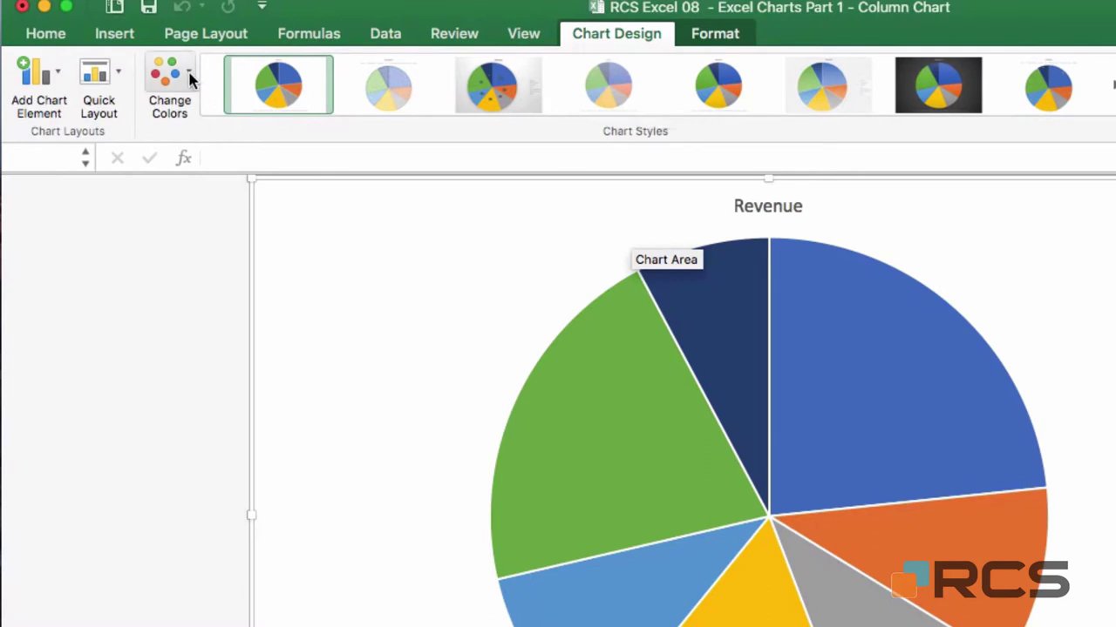
click(189, 76)
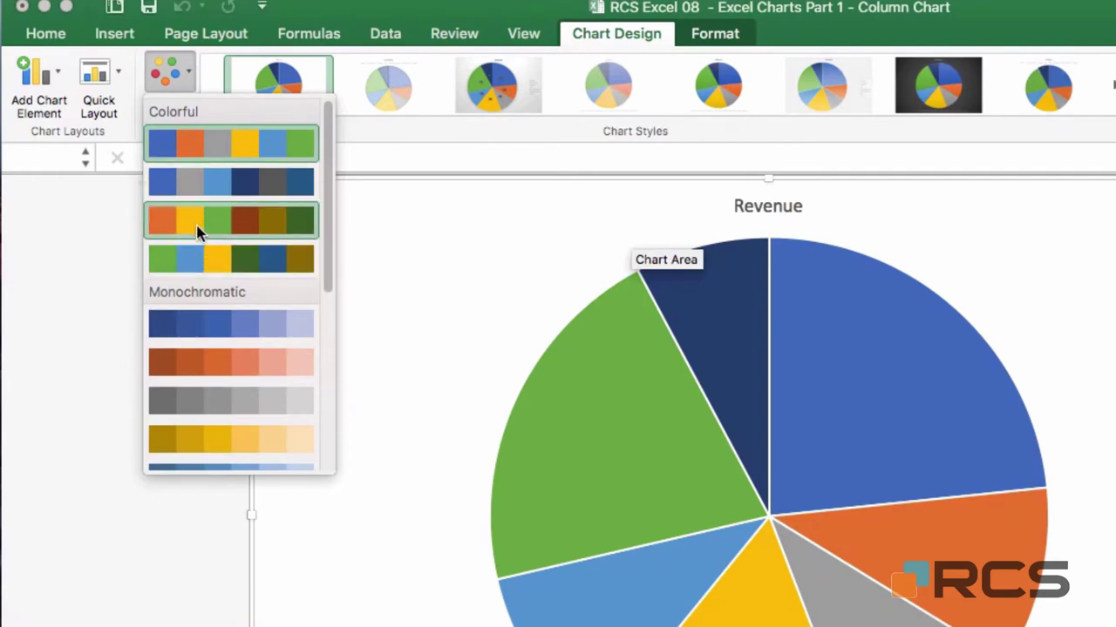
click(236, 222)
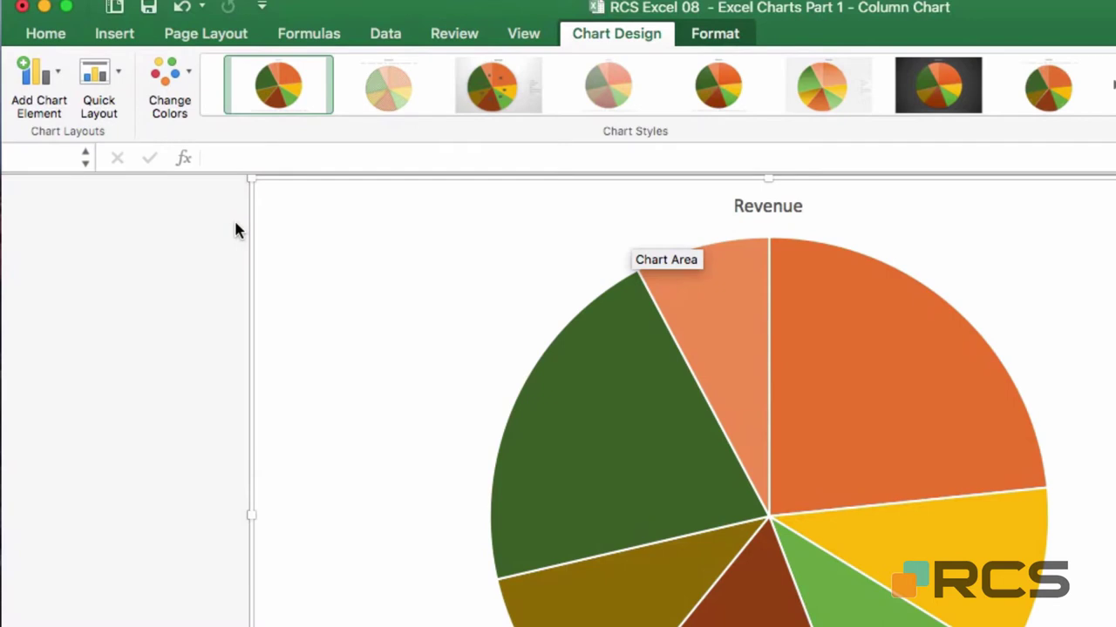
click(167, 70)
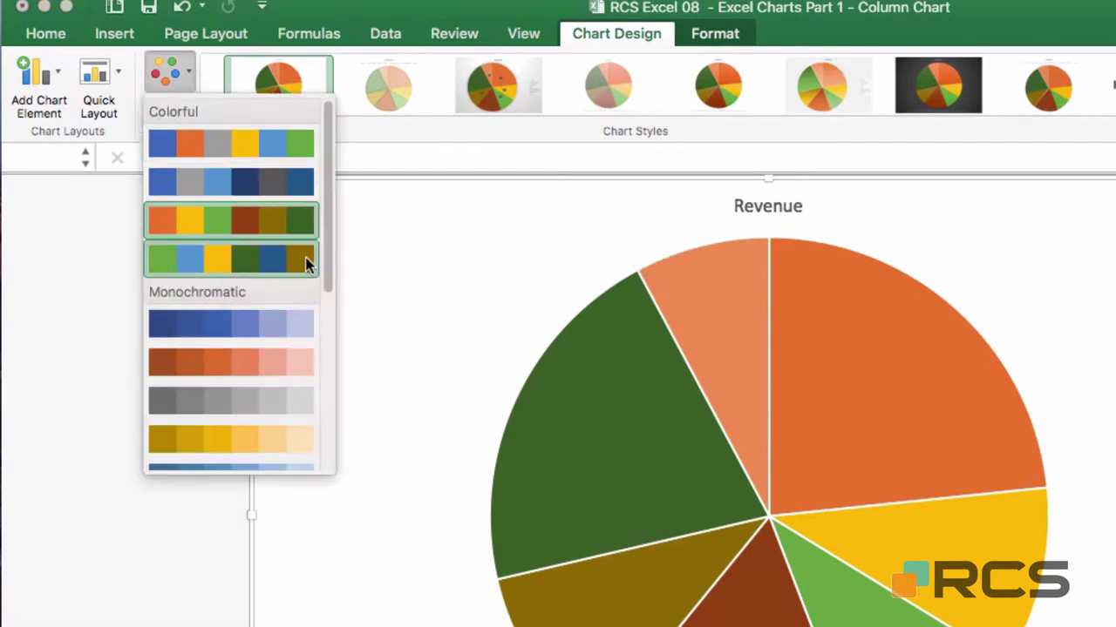
drag(331, 249, 332, 312)
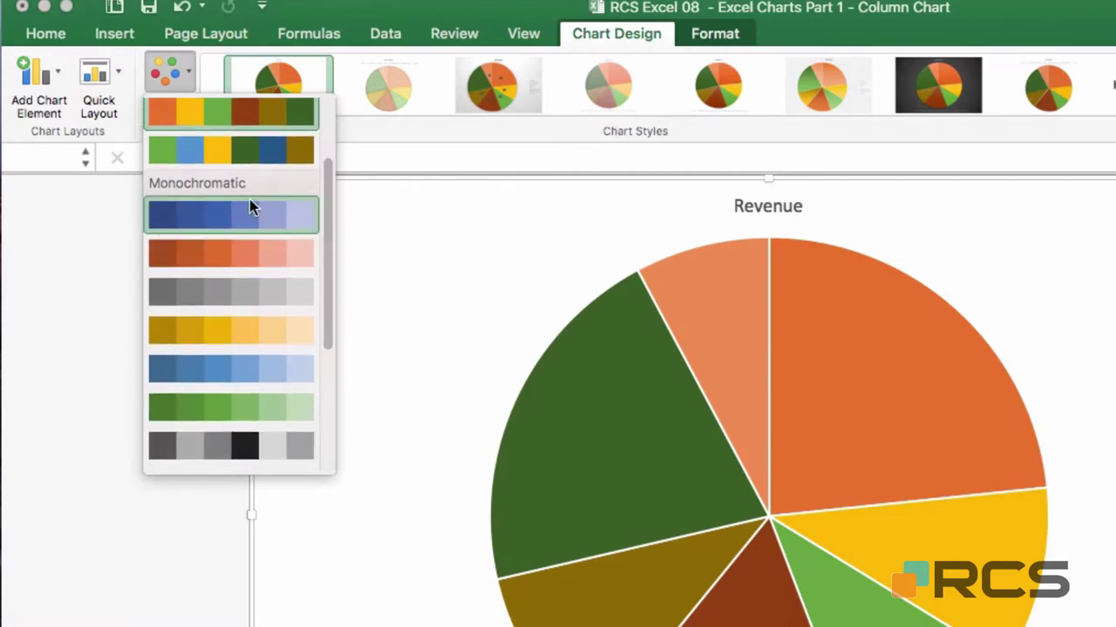
click(224, 340)
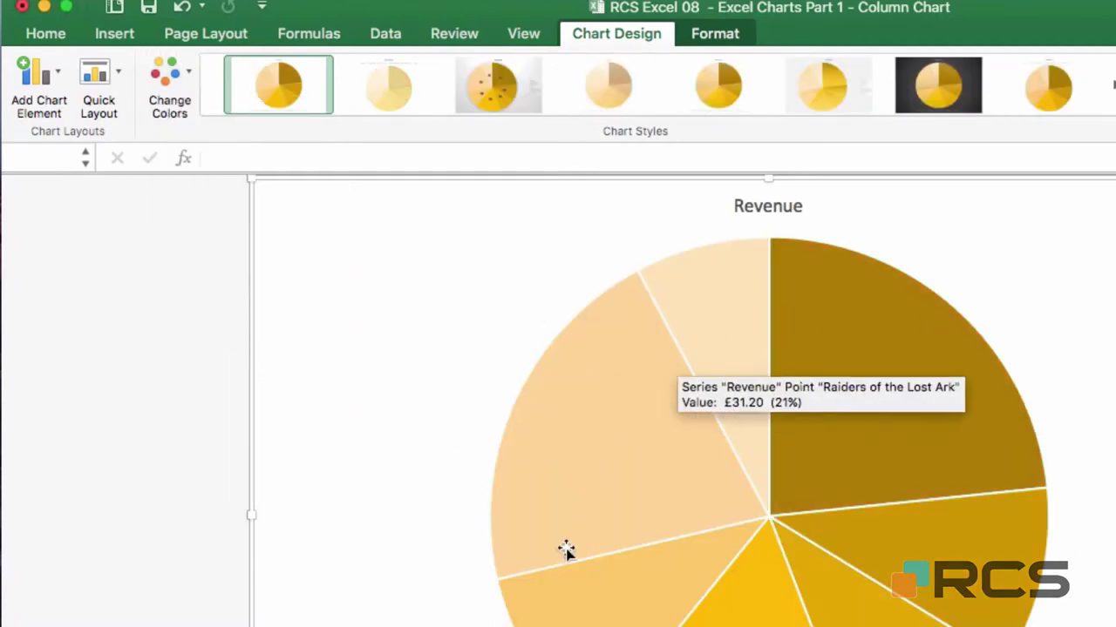
click(181, 80)
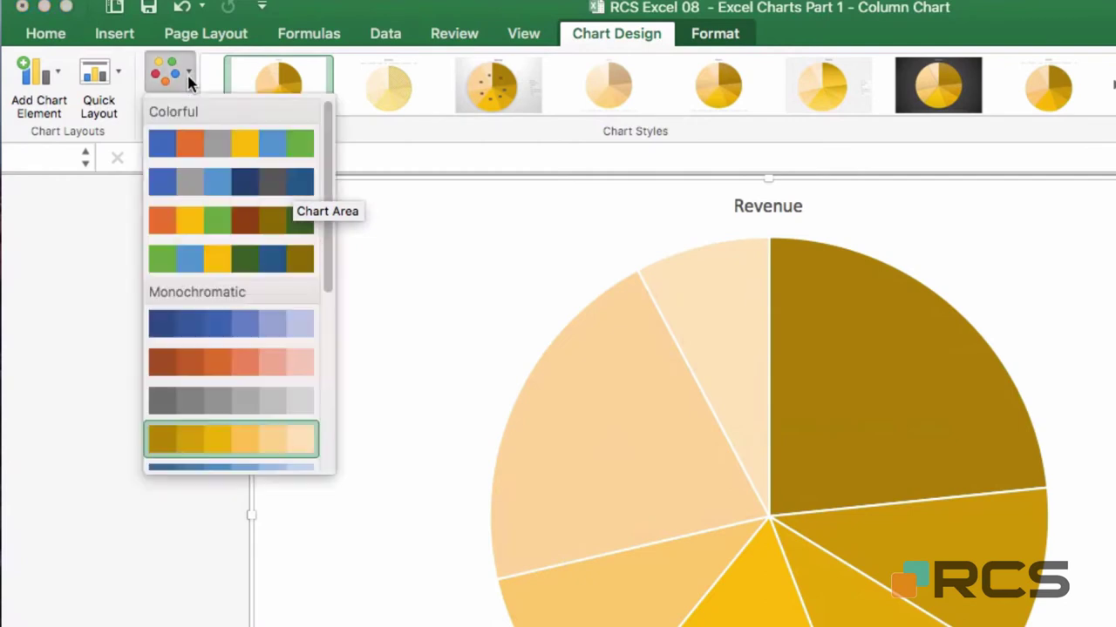
click(252, 144)
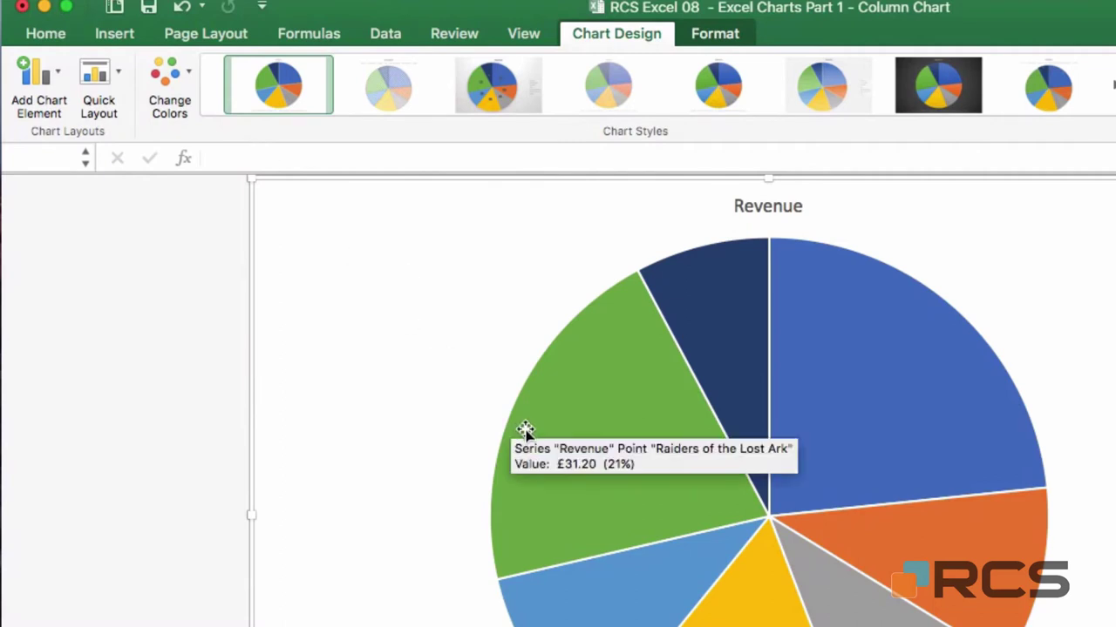
mouse_move(708, 350)
mouse_move(829, 379)
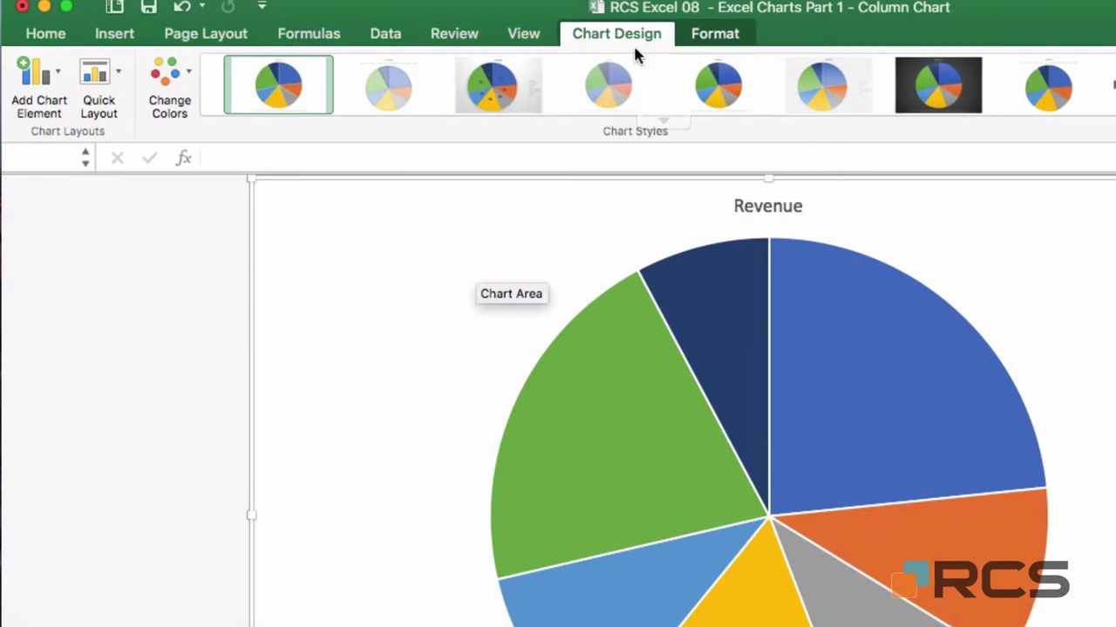
click(664, 123)
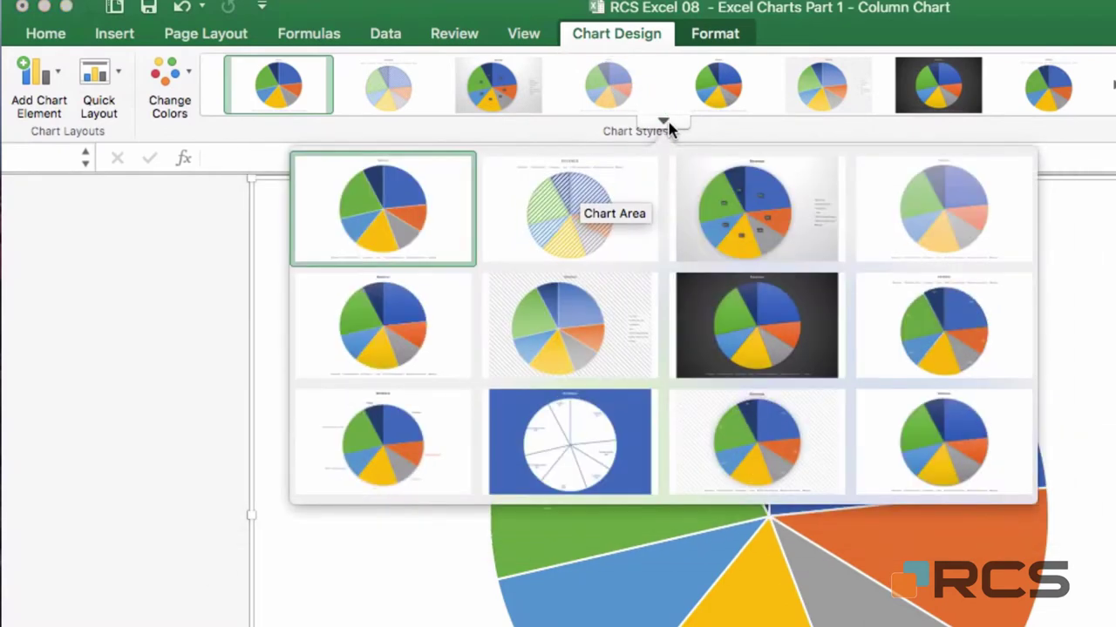
click(815, 305)
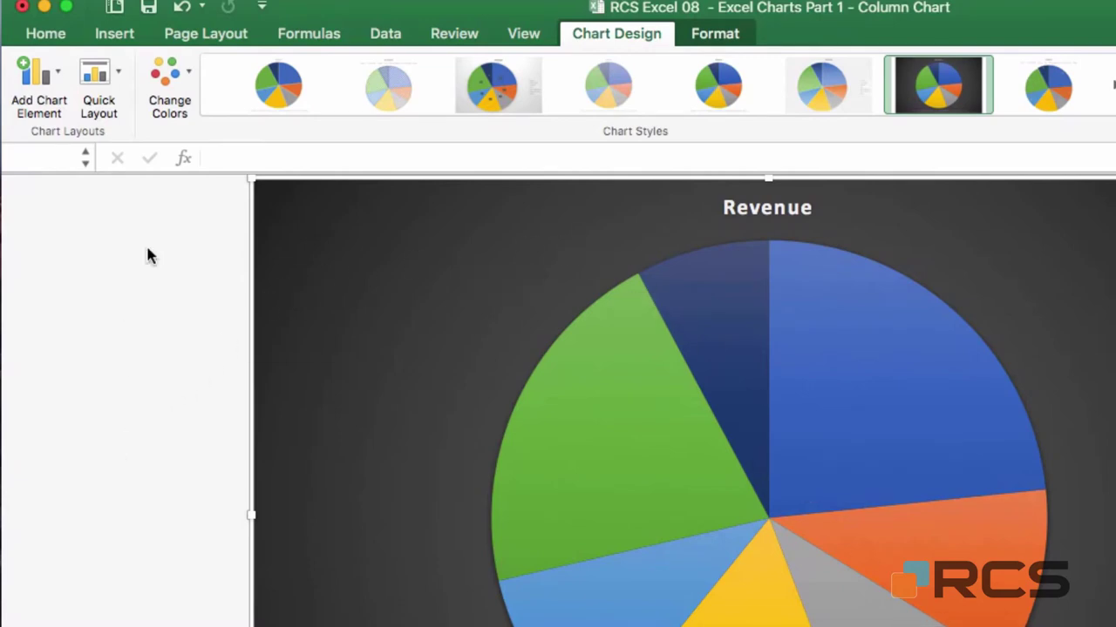
click(181, 9)
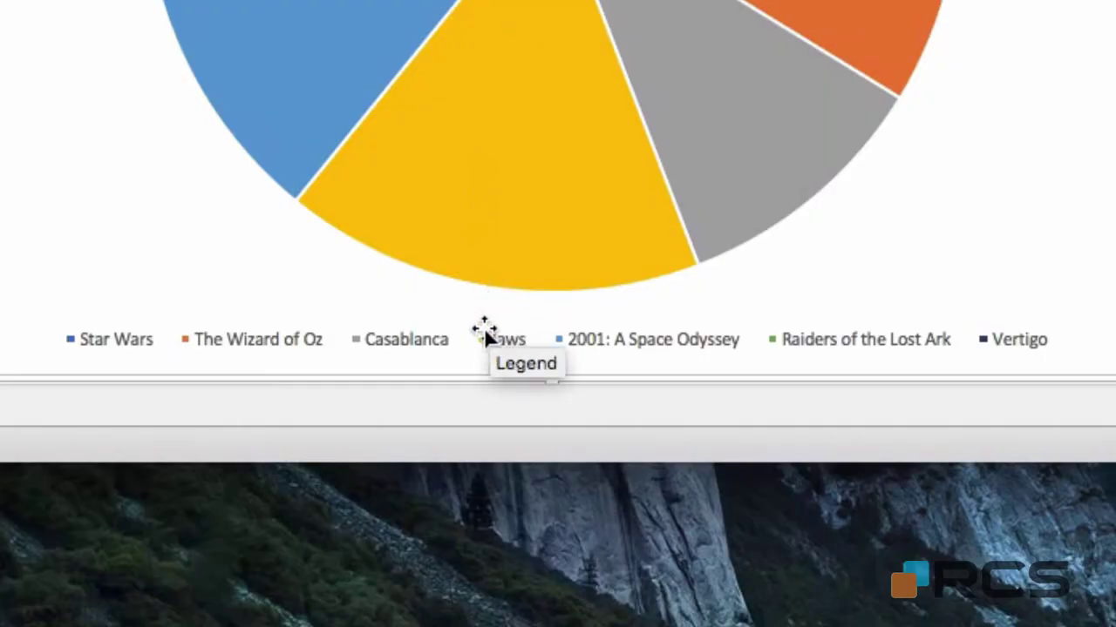
- Set the legend position to Right in the Format Legend options
click(432, 341)
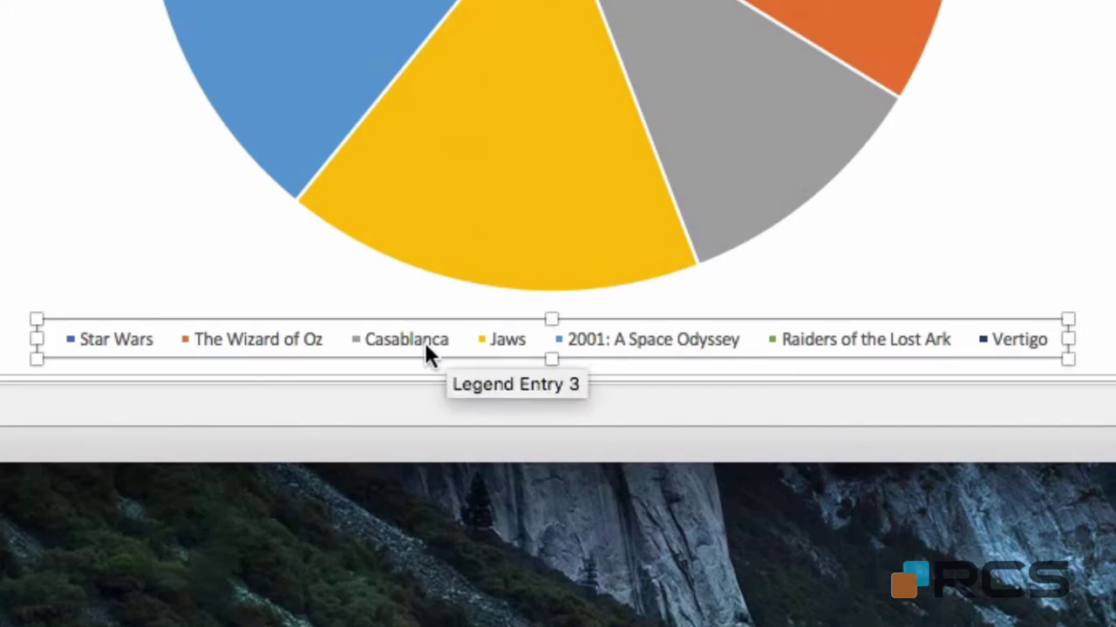
ctrl+click(487, 332)
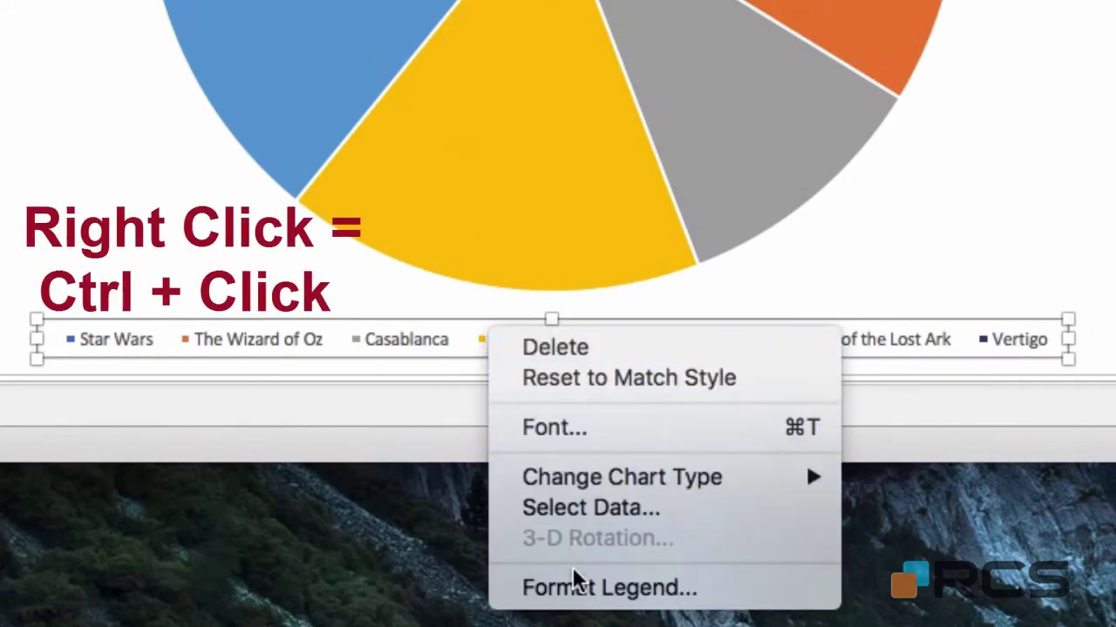
click(575, 591)
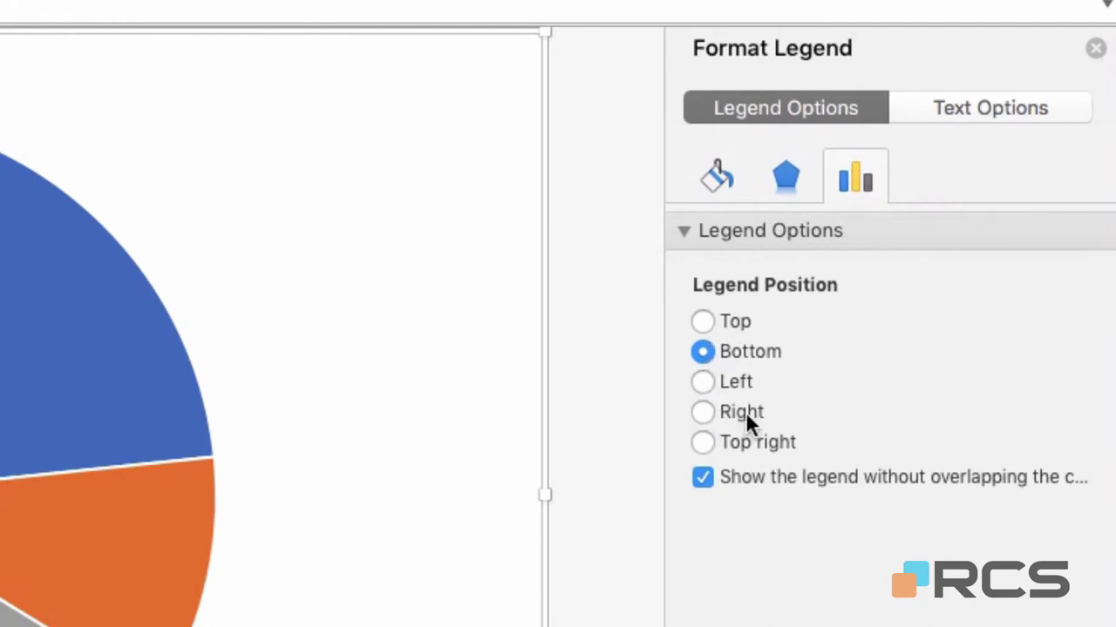
click(702, 410)
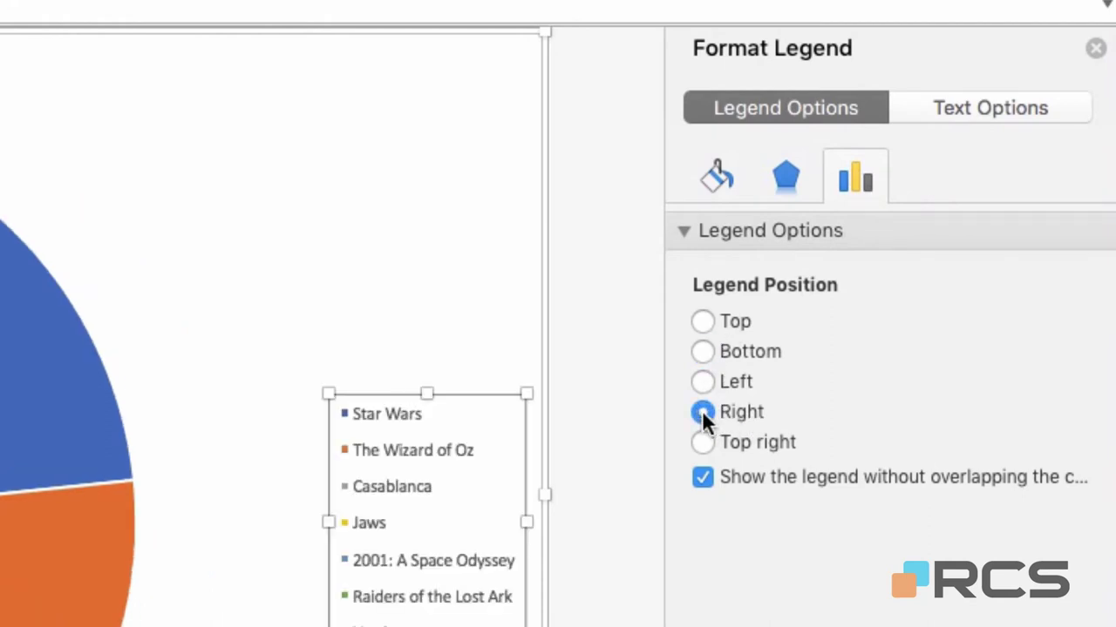
- Change the legend font size to 14, then select the pie series
right_click(467, 453)
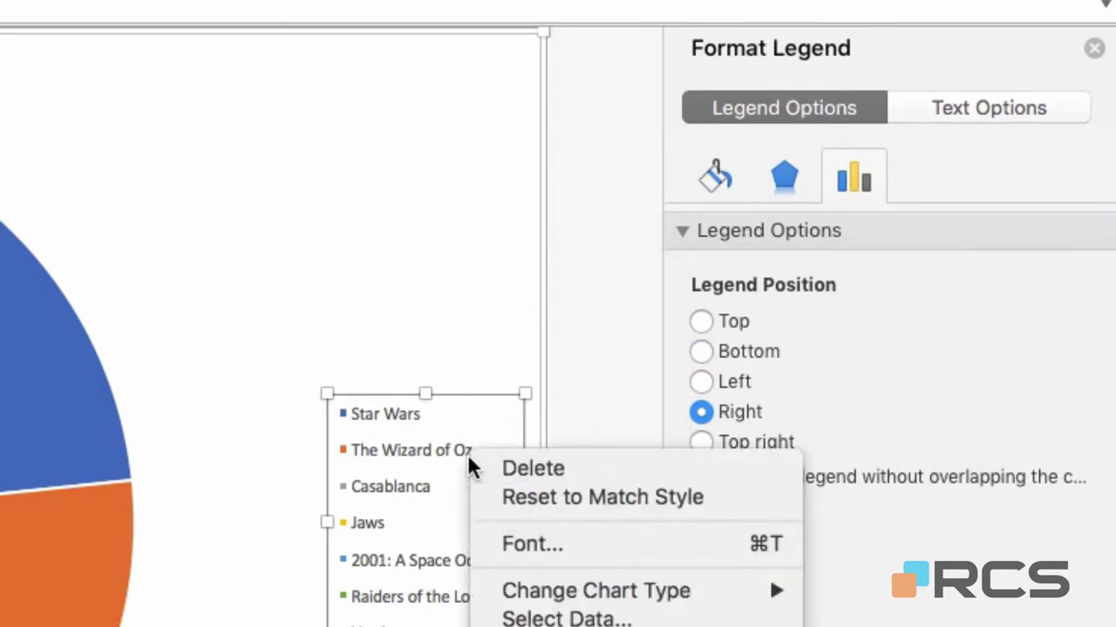
click(548, 542)
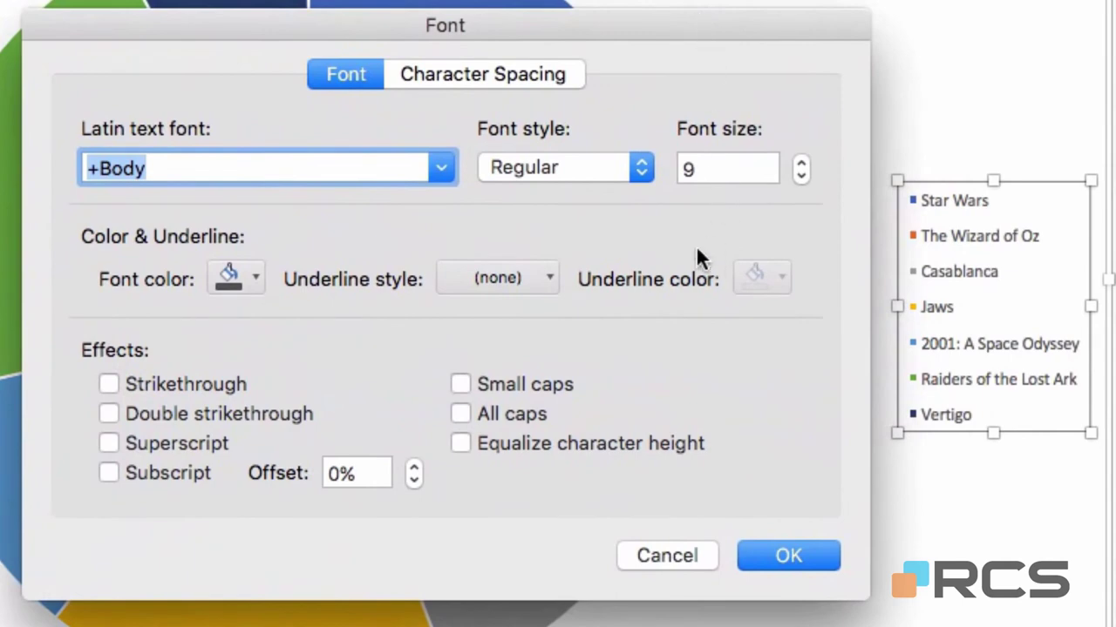
double_click(734, 166)
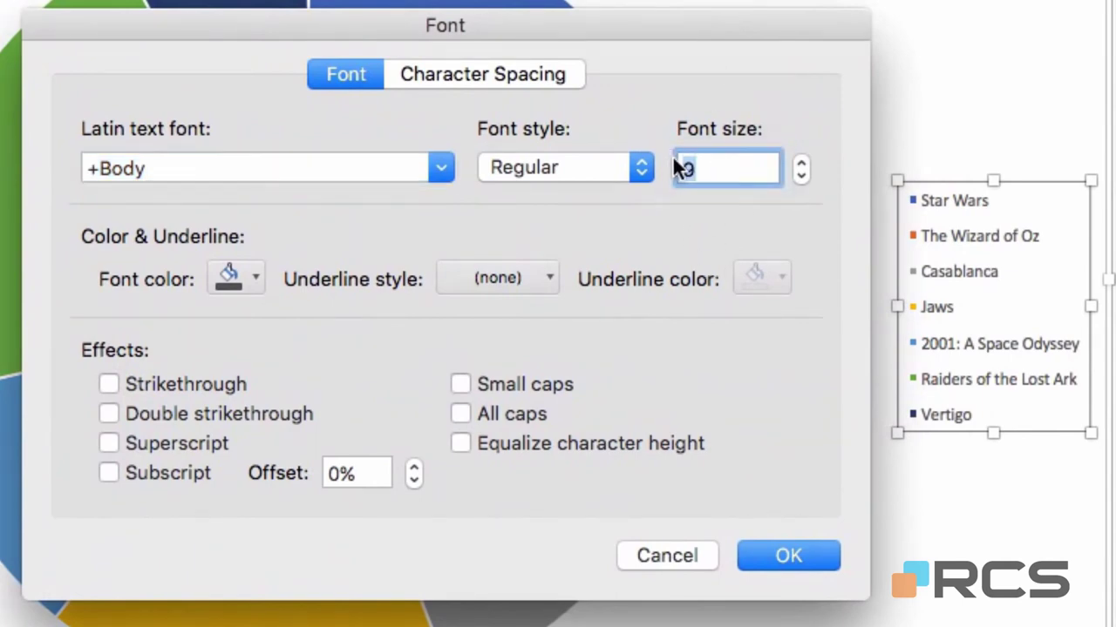
text(14)
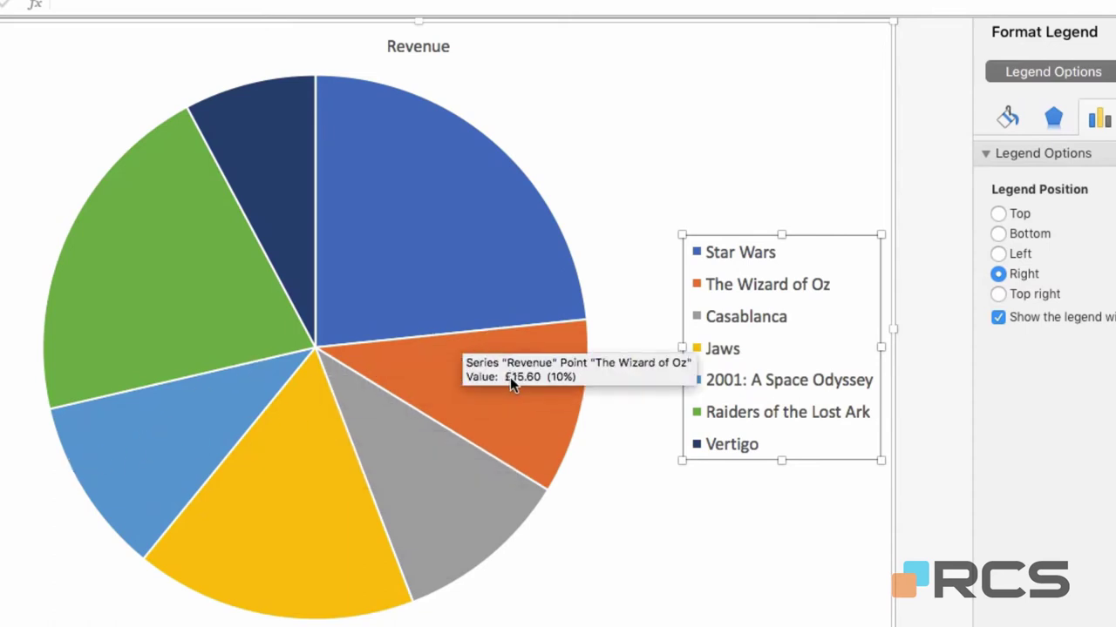
click(512, 280)
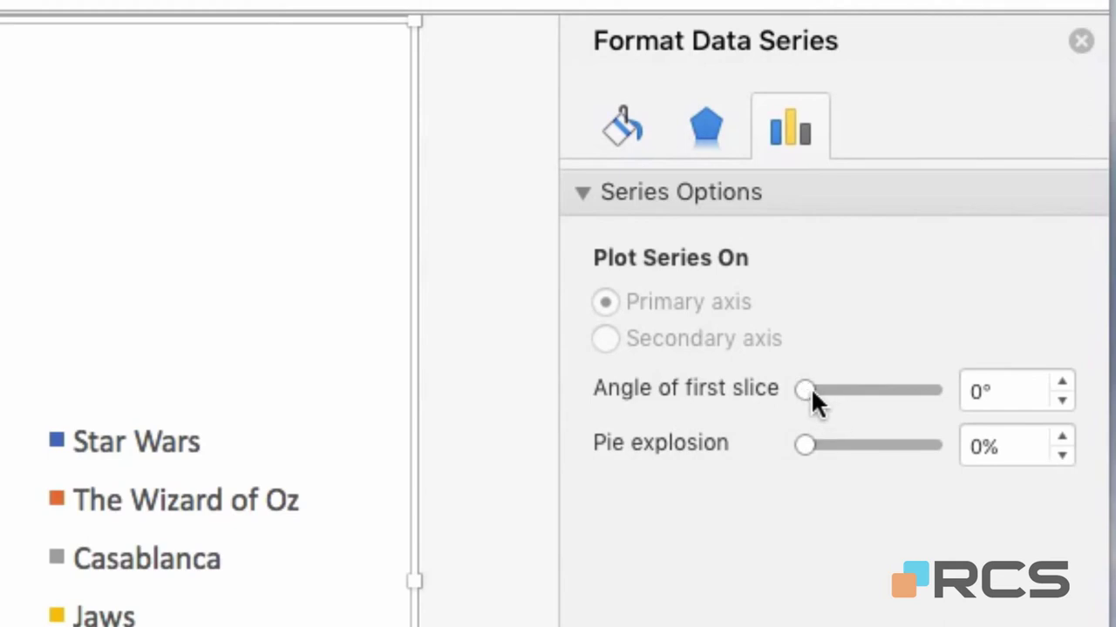
- Adjust the first-slice angle, trying 50° and 90°, until it reaches about 131°
drag(813, 387, 832, 389)
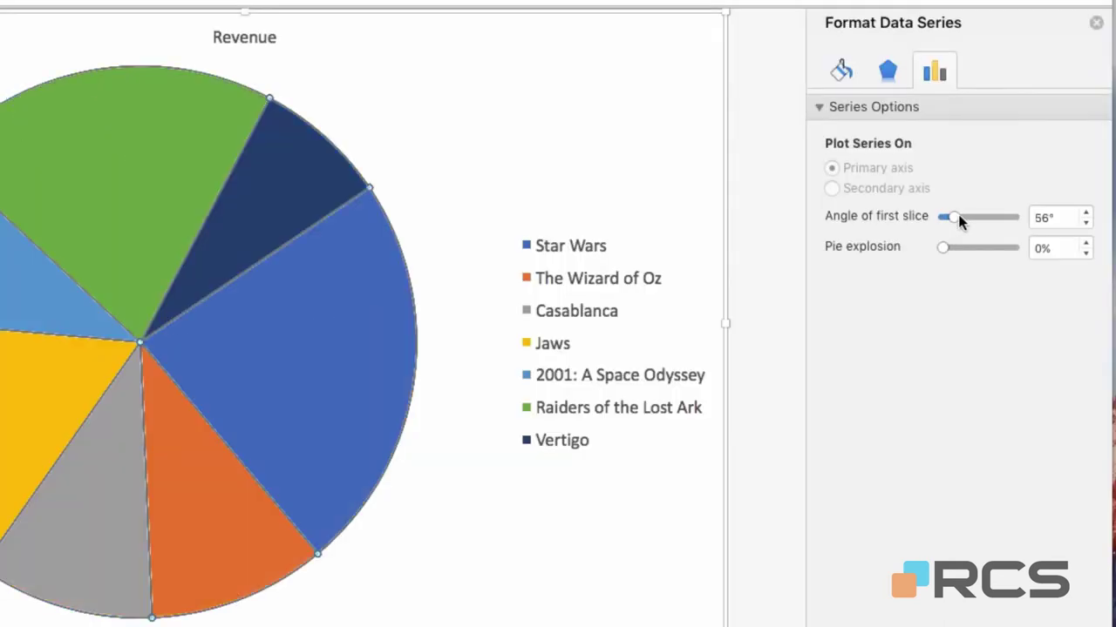
drag(956, 215, 971, 221)
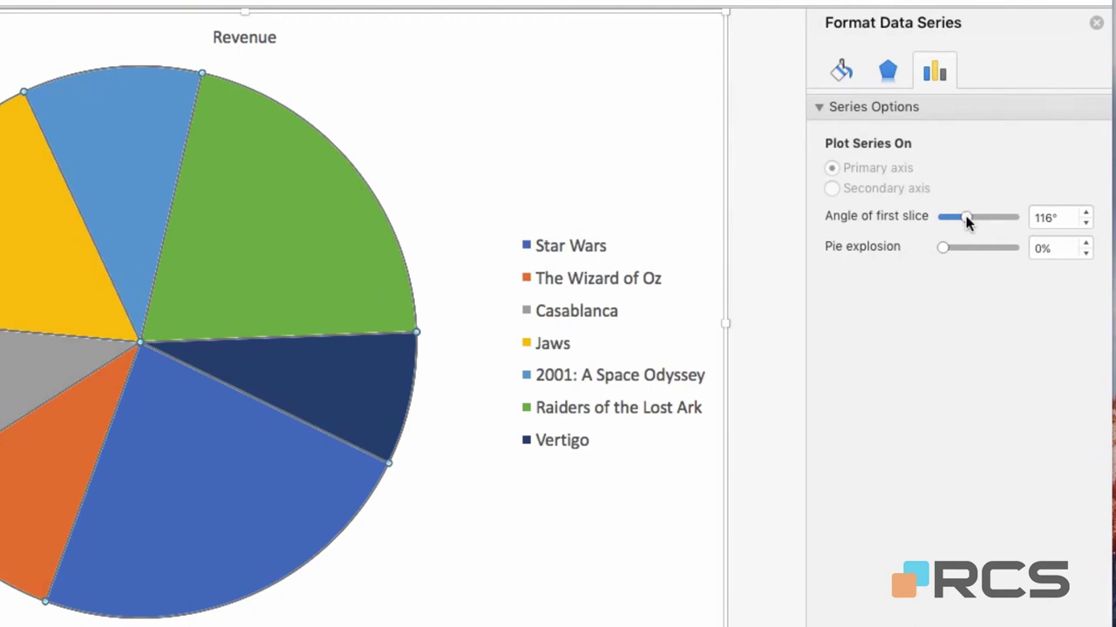
drag(966, 221, 950, 221)
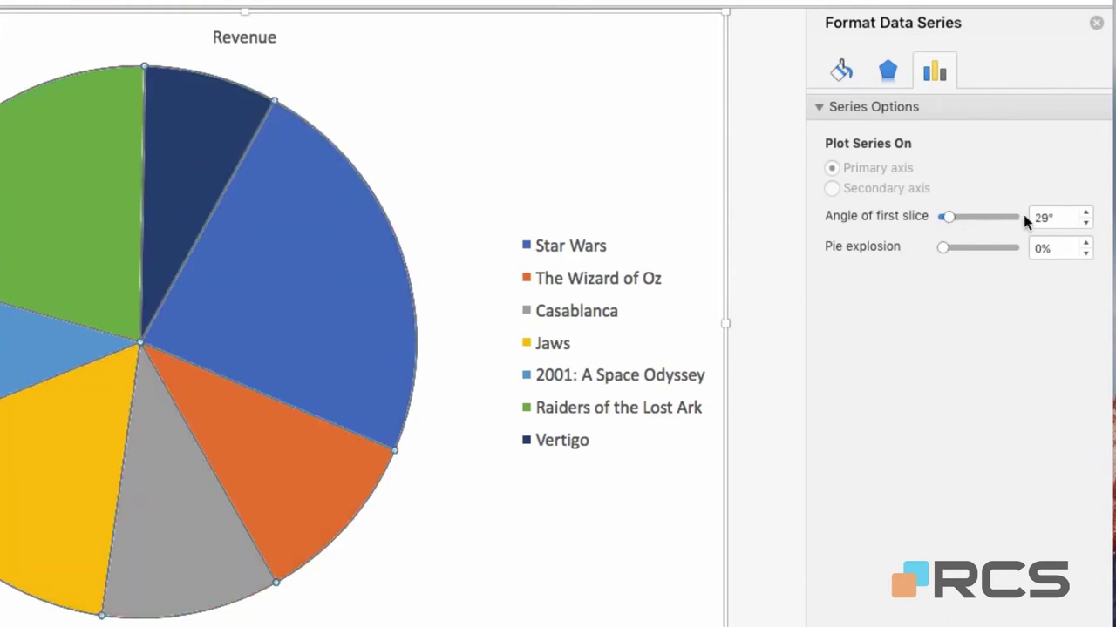
click(1063, 215)
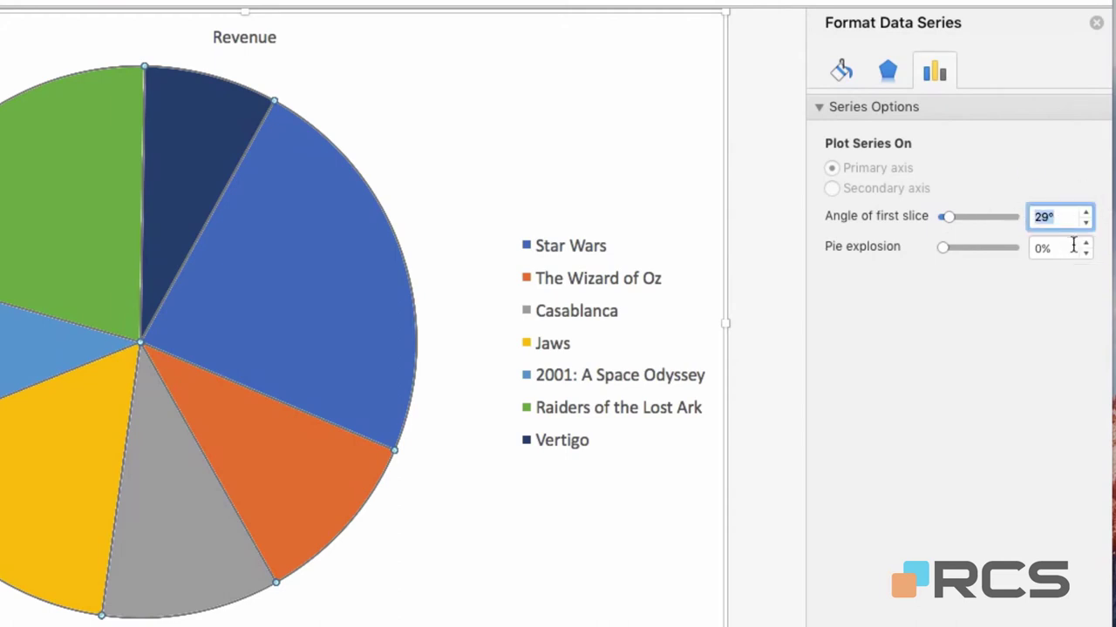
text(50)
key(Return)
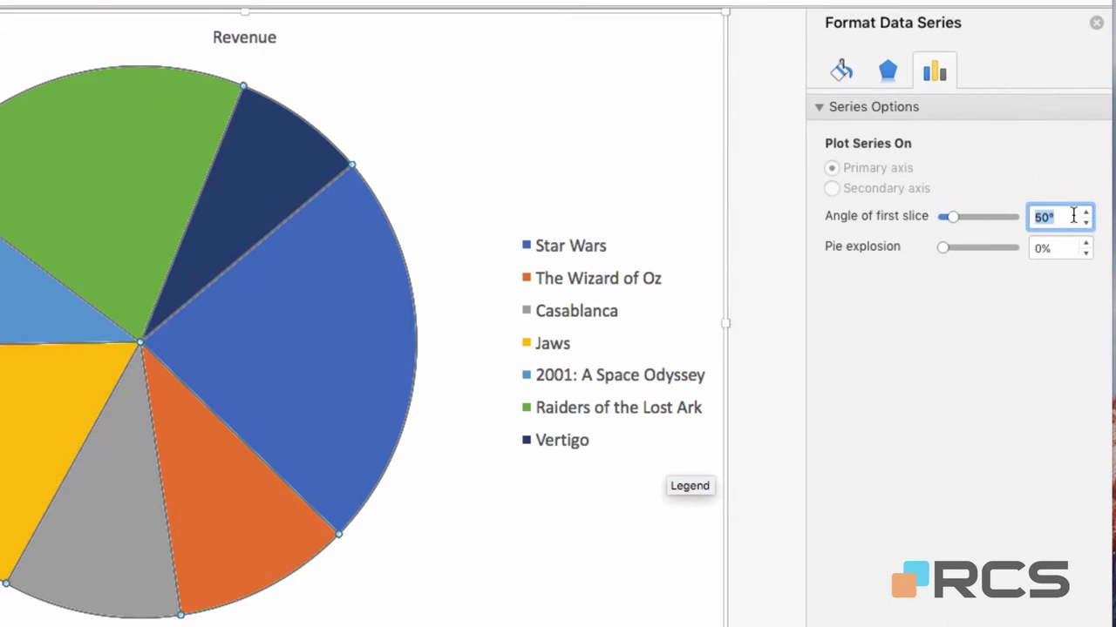
text(90)
key(Return)
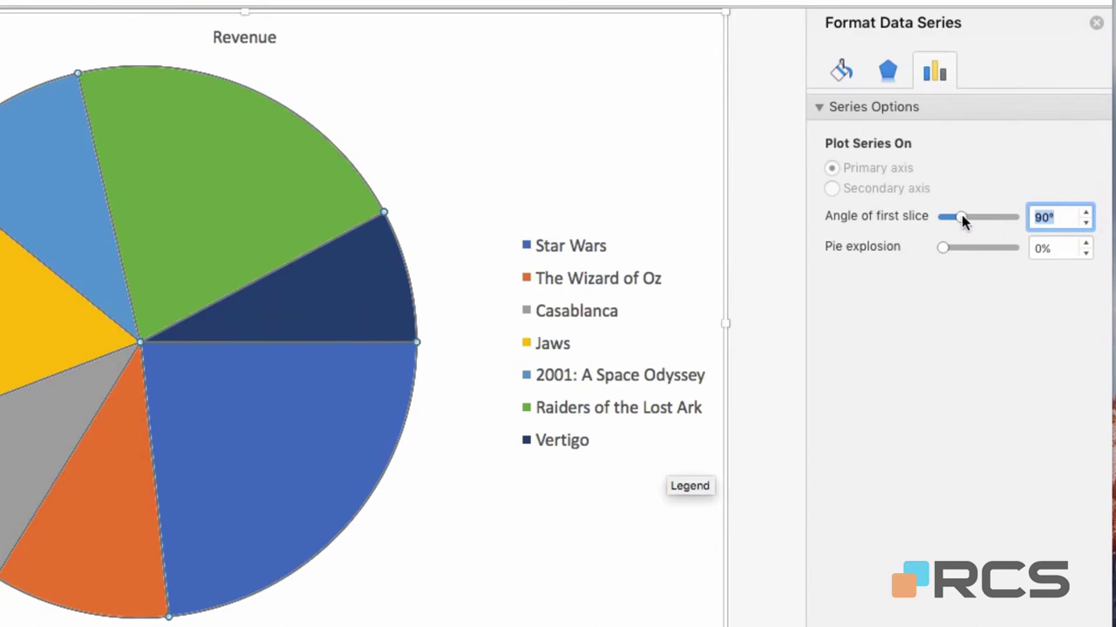
drag(965, 218, 972, 216)
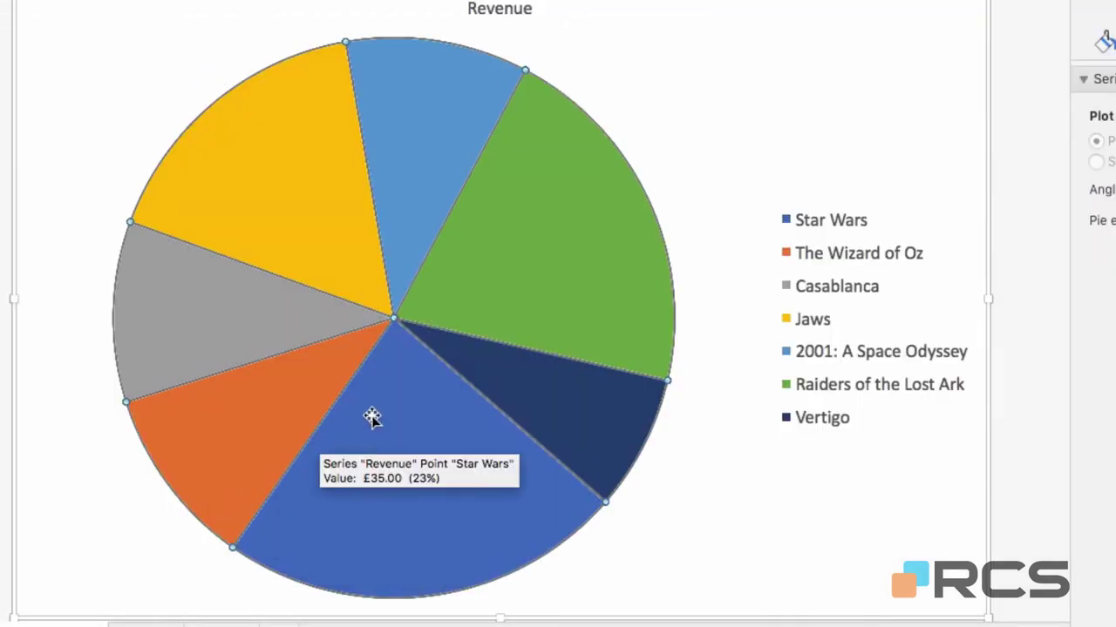
- Drag The Wizard of Oz slice outward and fine-tune its point explosion to 15%
click(306, 385)
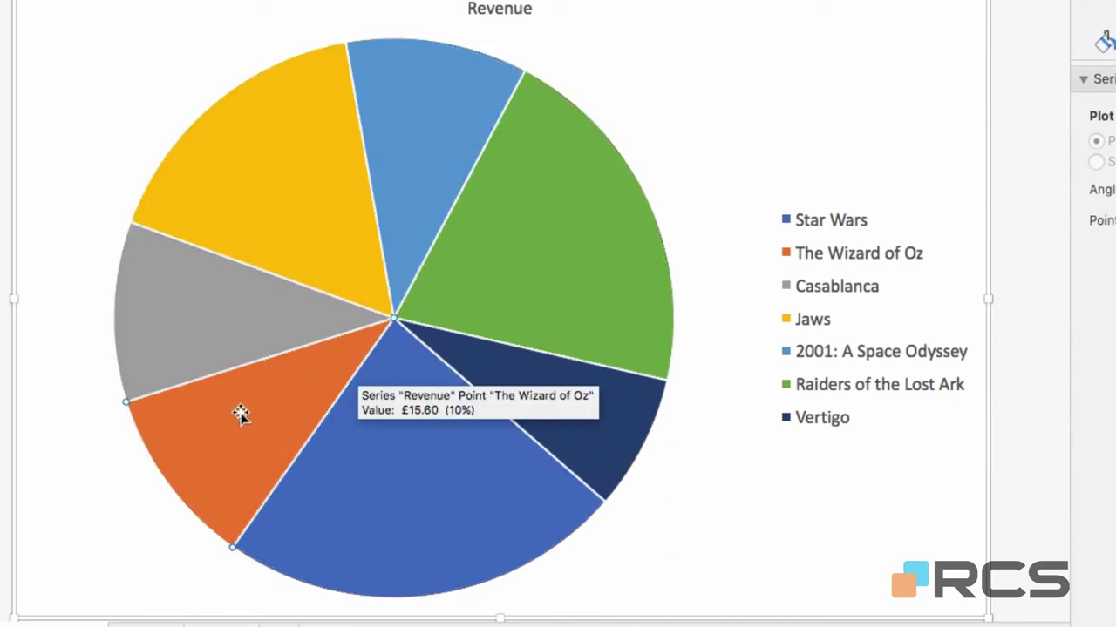
drag(315, 380, 276, 402)
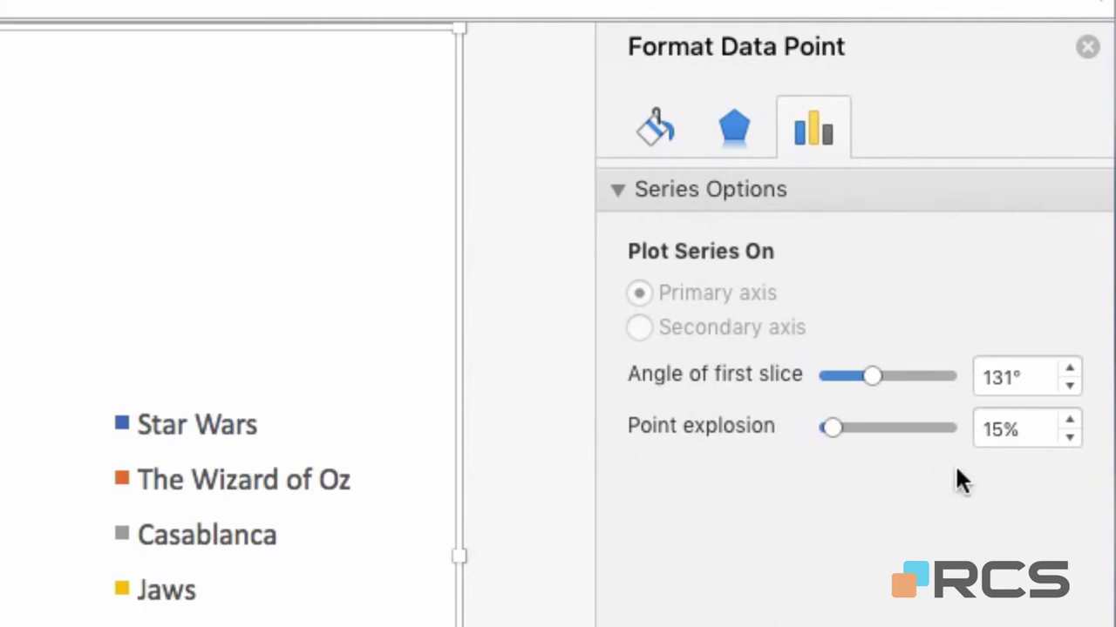
click(1070, 436)
click(1070, 421)
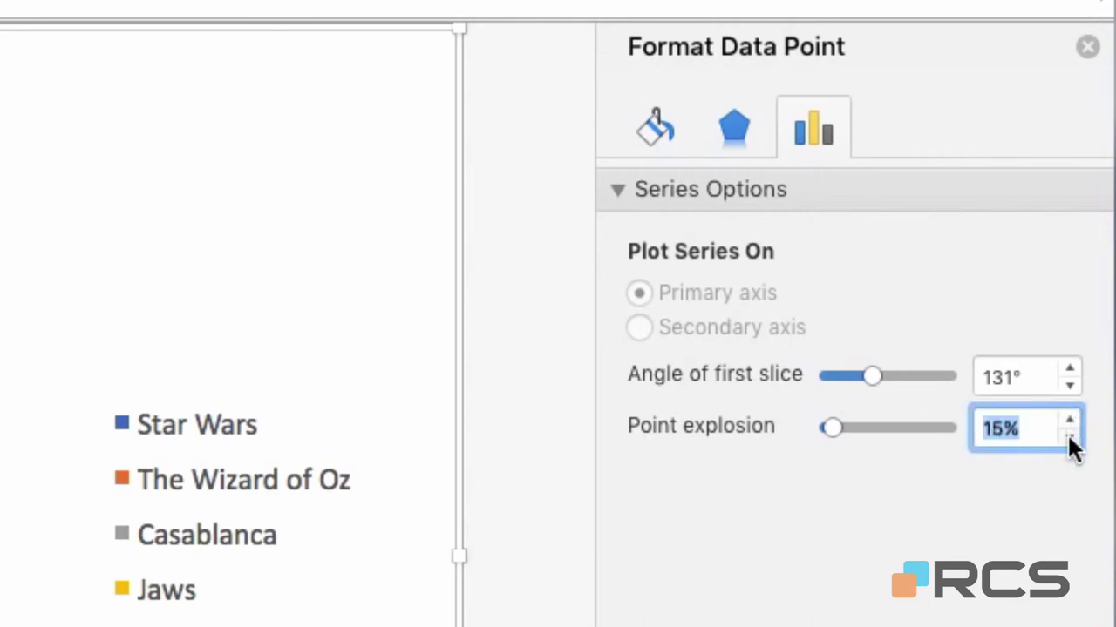
click(1070, 436)
click(1070, 436)
click(1069, 436)
click(1070, 436)
click(1069, 435)
click(1069, 421)
click(1069, 421)
click(1069, 421)
click(1069, 421)
click(1069, 421)
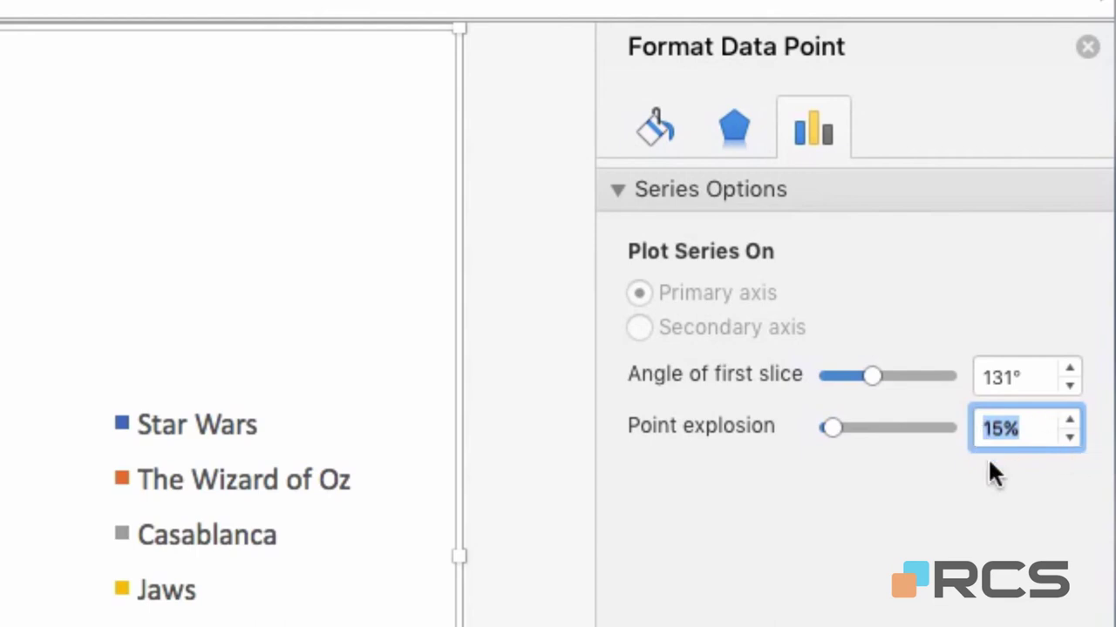
- Give The Wizard of Oz slice a solid dark red fill from Standard Colors
click(772, 551)
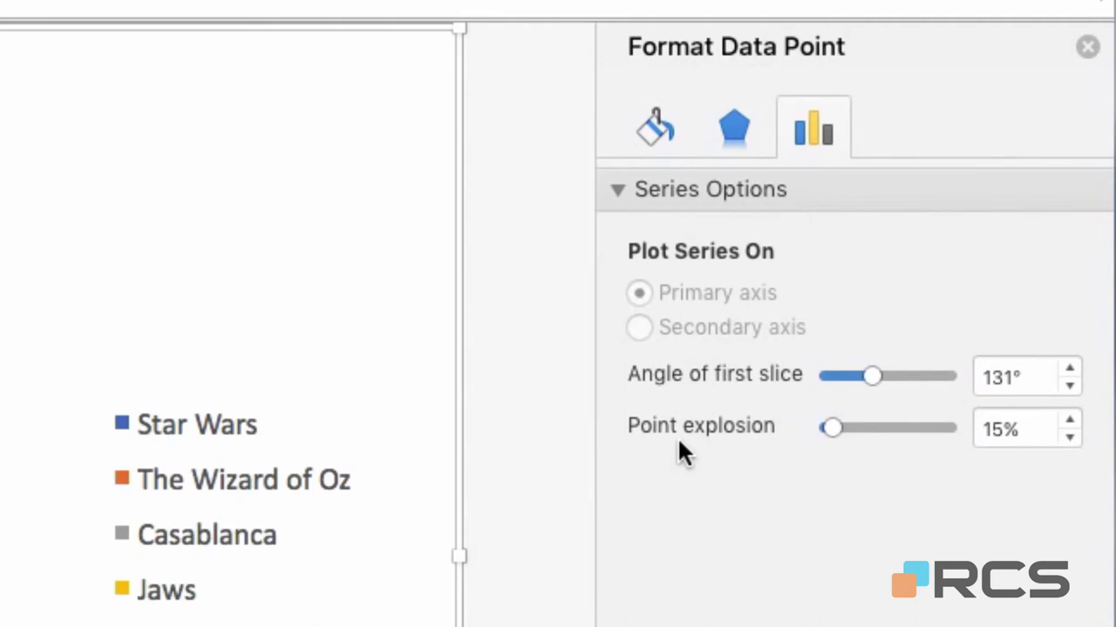
click(655, 131)
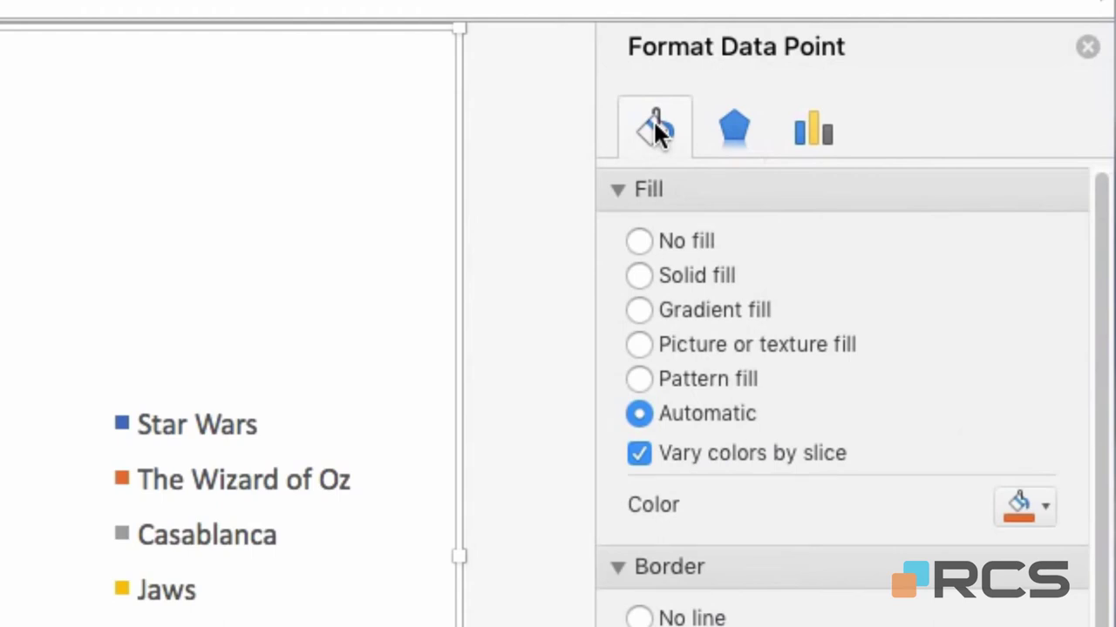
click(634, 275)
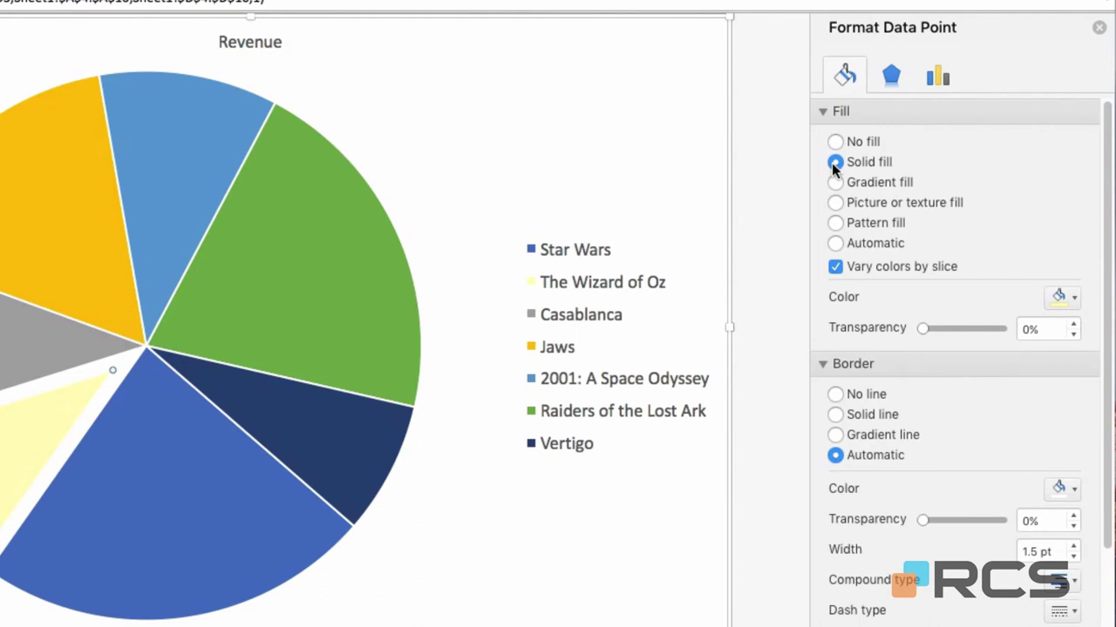
click(1074, 298)
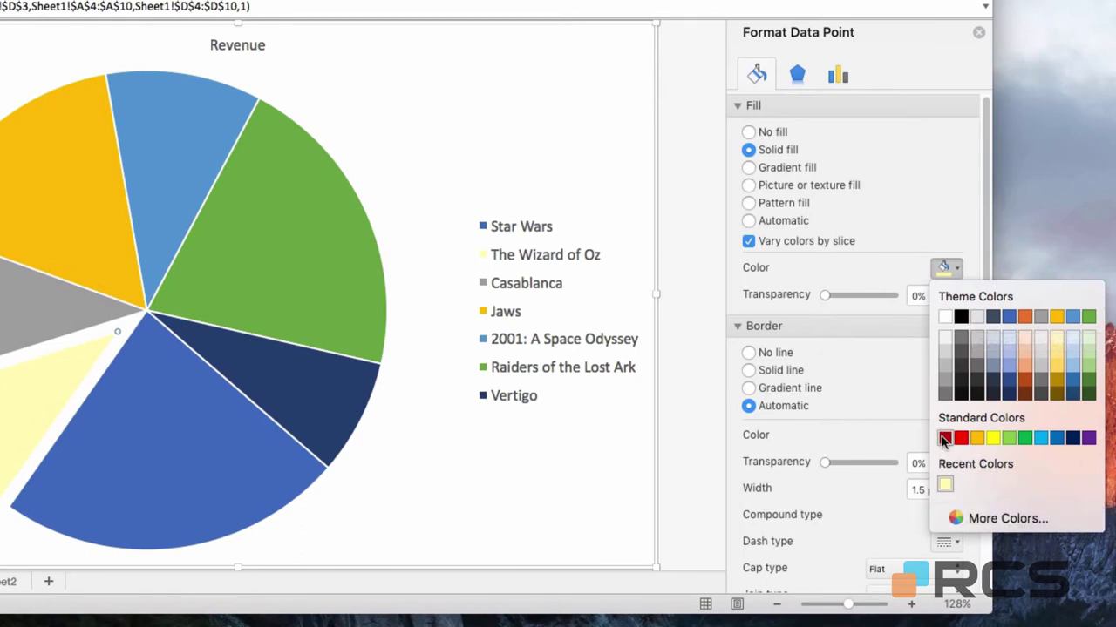
click(944, 437)
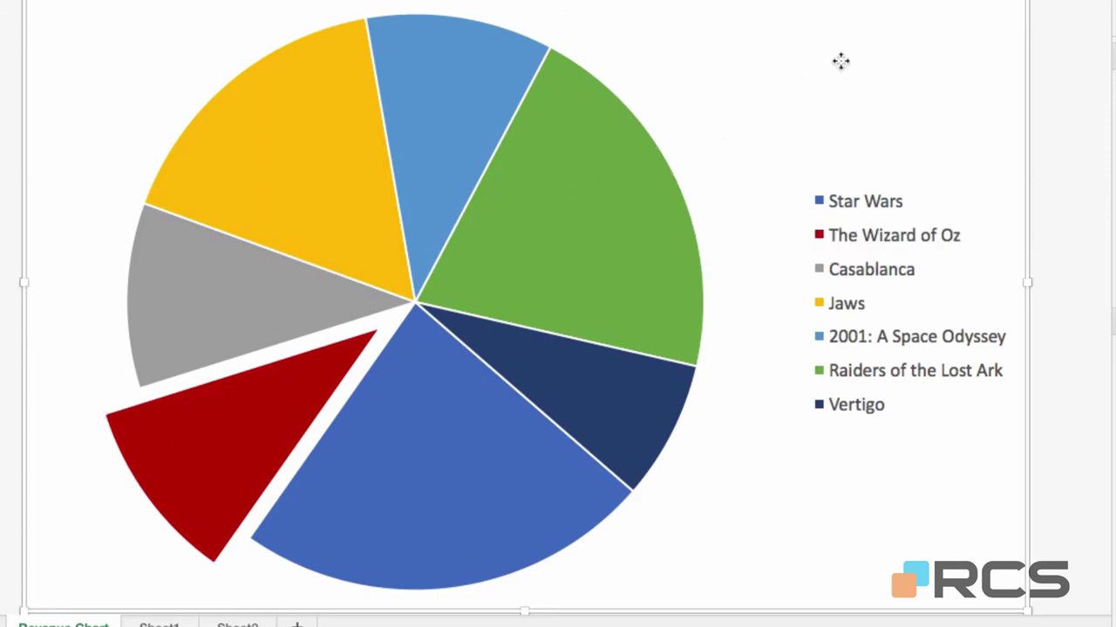
- Add data labels to all slices showing each film's revenue, e.g. £35.00 for Star Wars
click(562, 153)
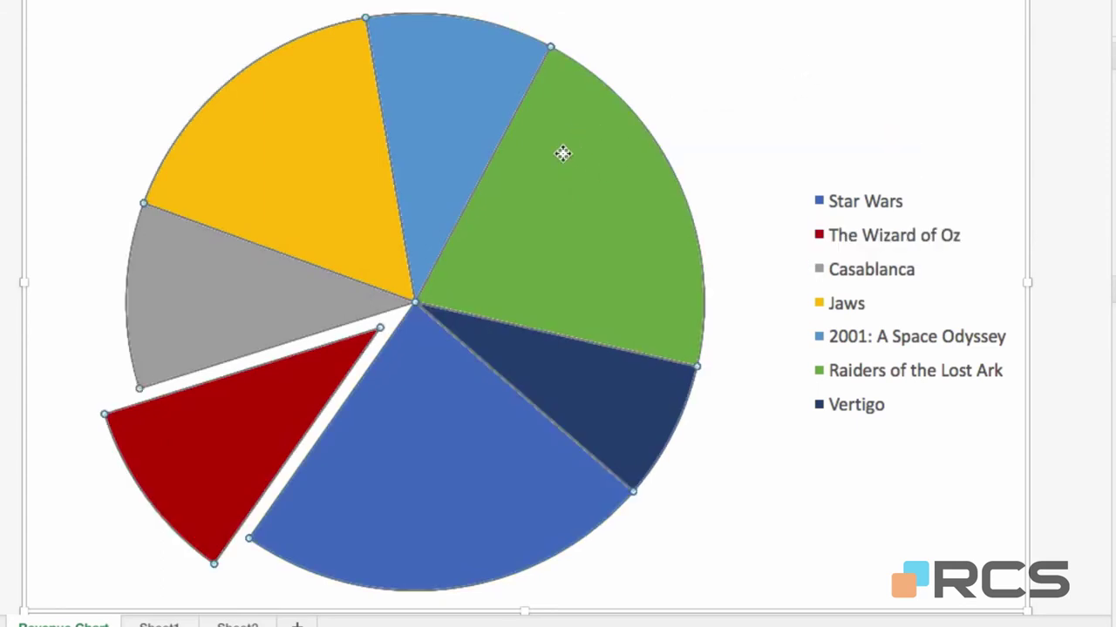
right_click(562, 154)
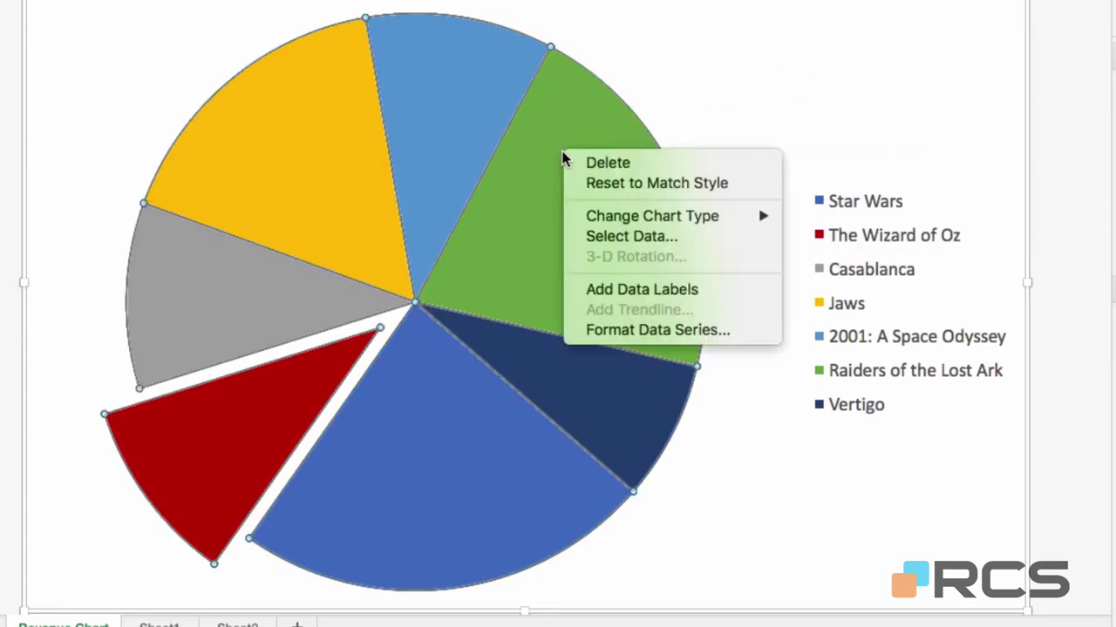
click(652, 291)
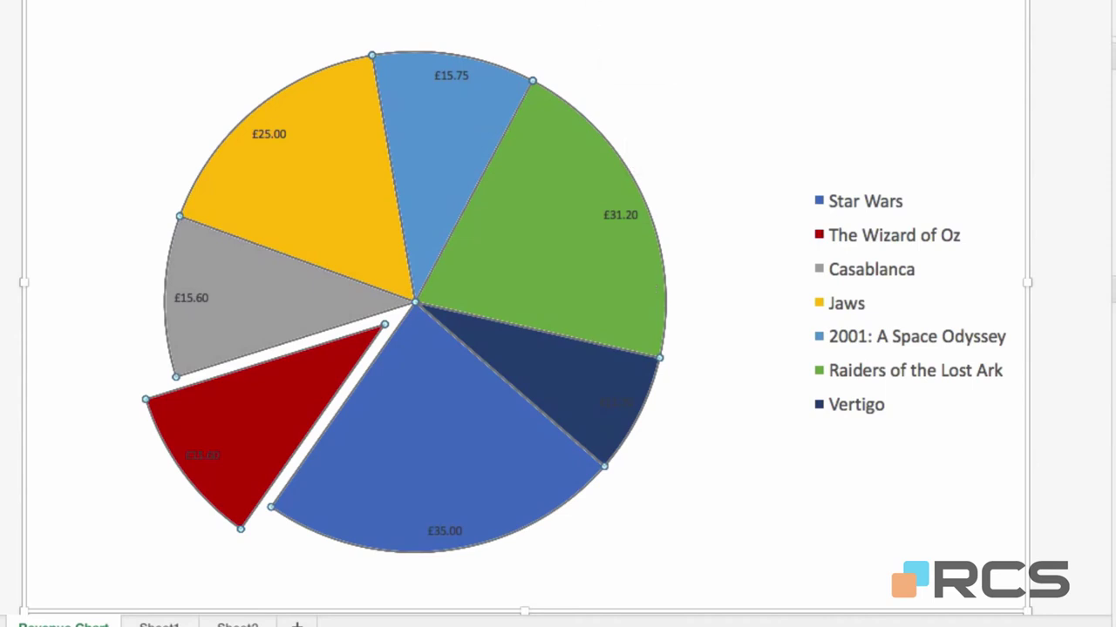
key(ctrl+z)
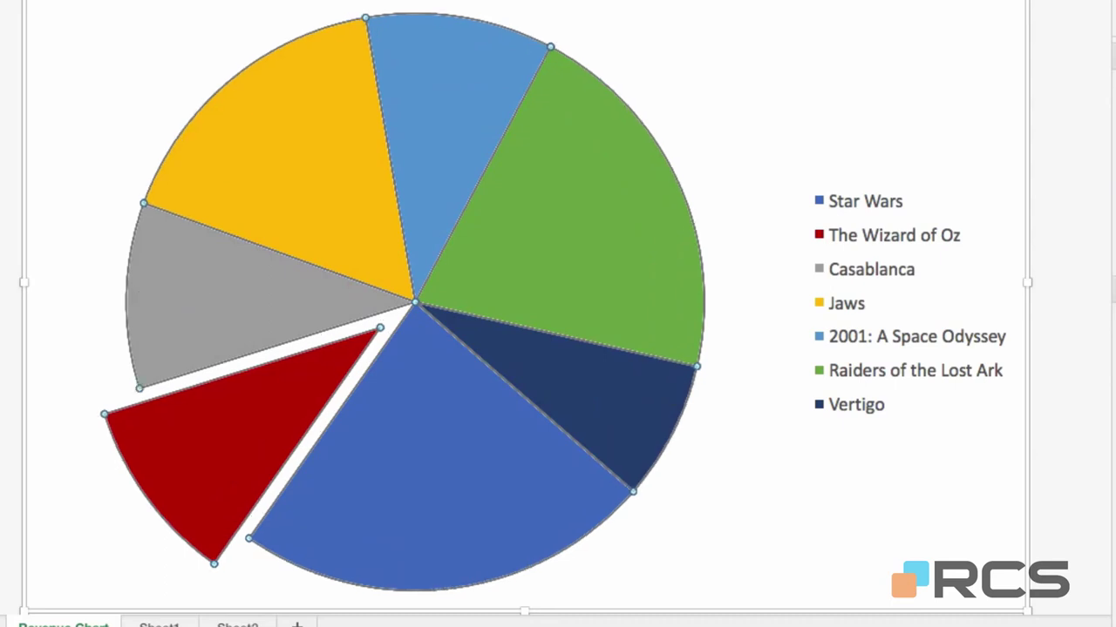
right_click(591, 197)
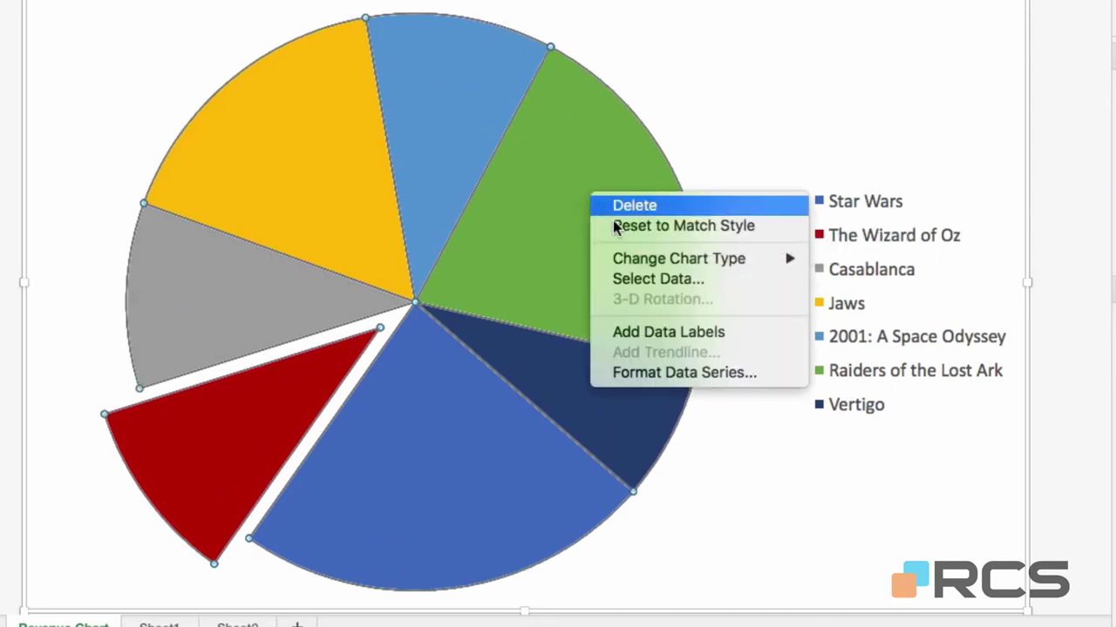
click(726, 332)
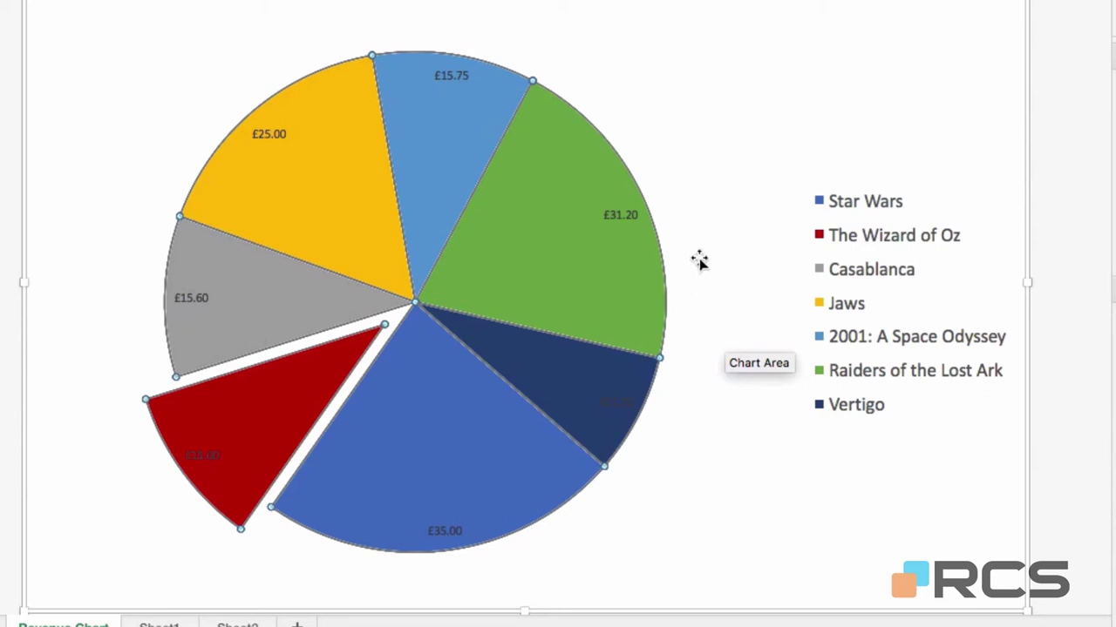
- Set the data labels' font to size 14, white colour and Bold style
click(620, 214)
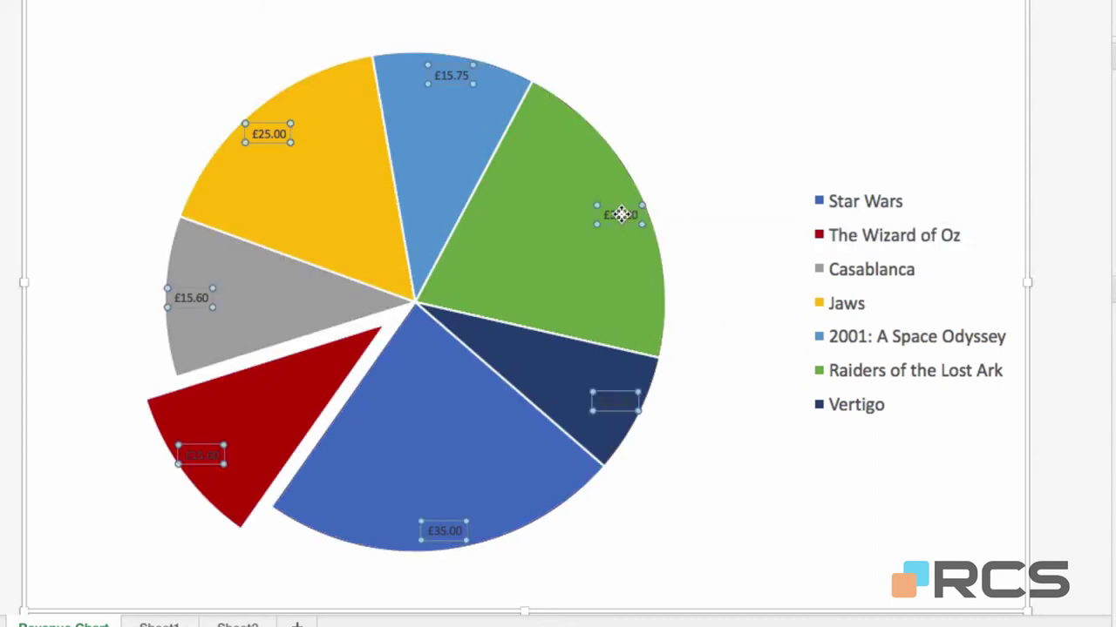
right_click(621, 215)
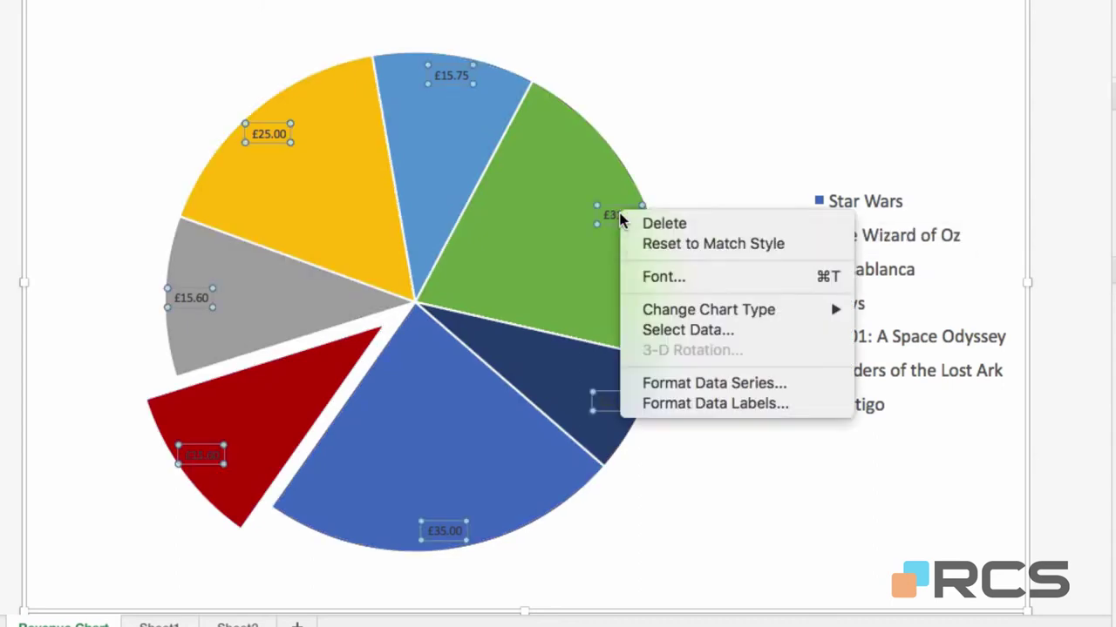
click(678, 277)
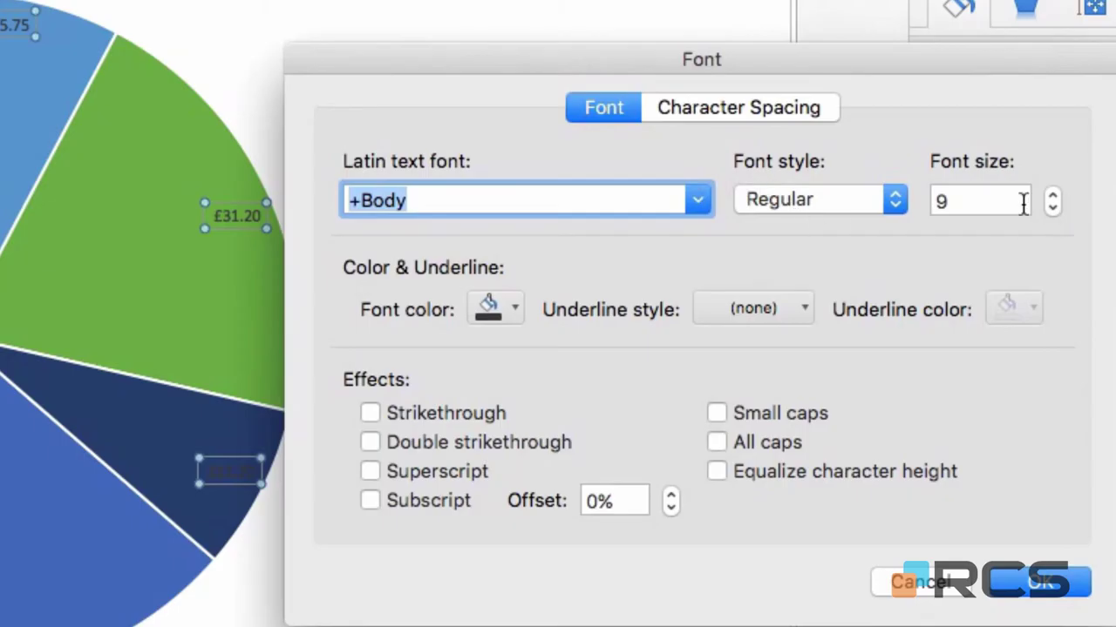
double_click(1007, 201)
text(14)
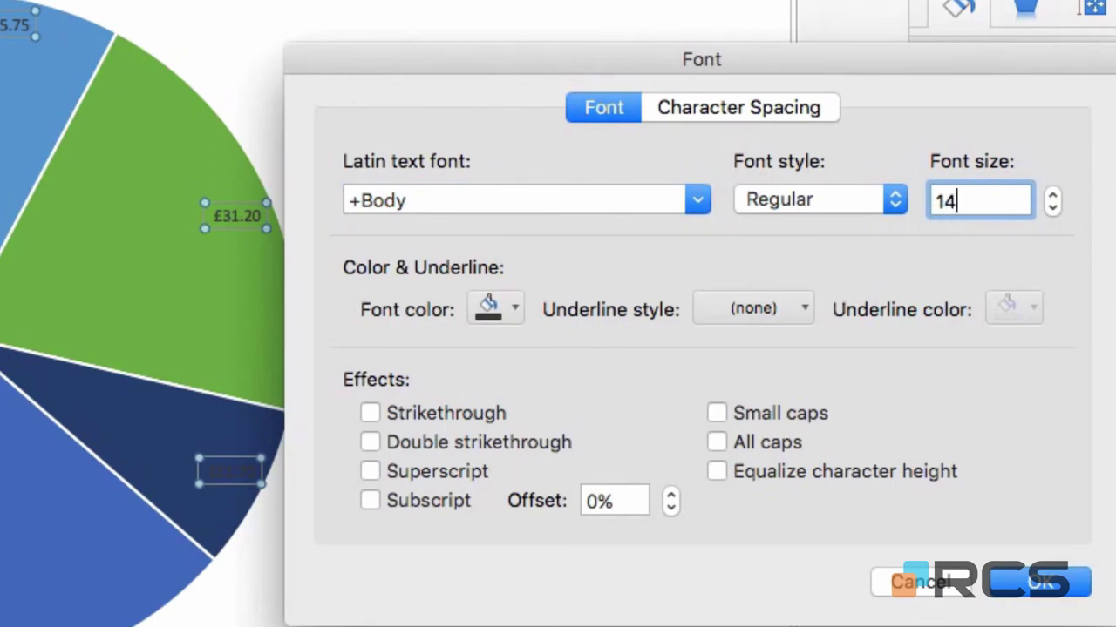
click(512, 306)
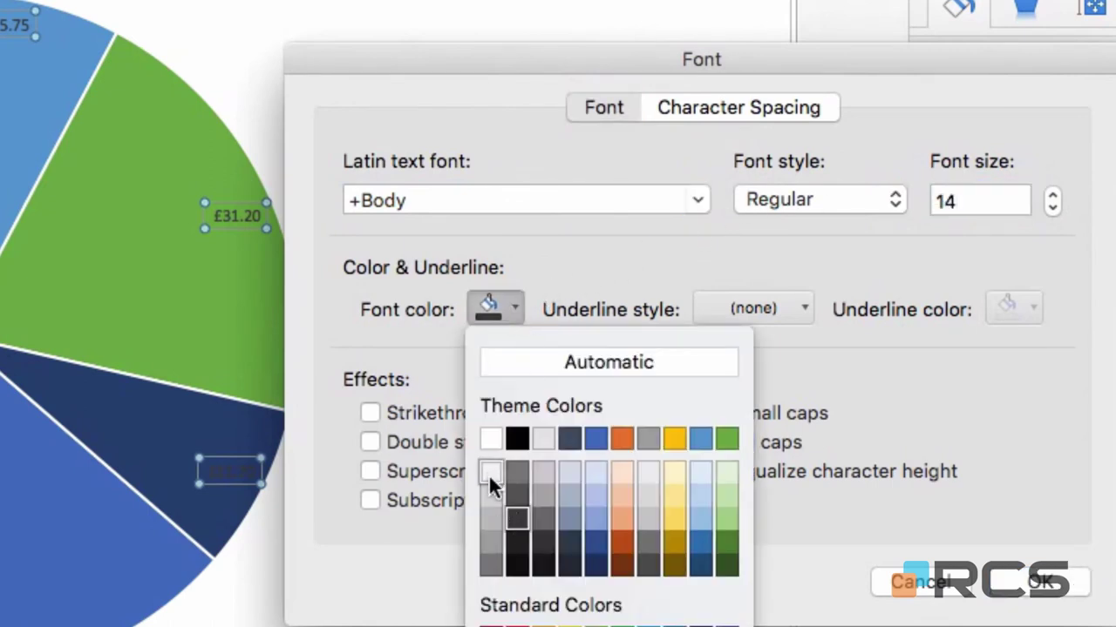
click(490, 440)
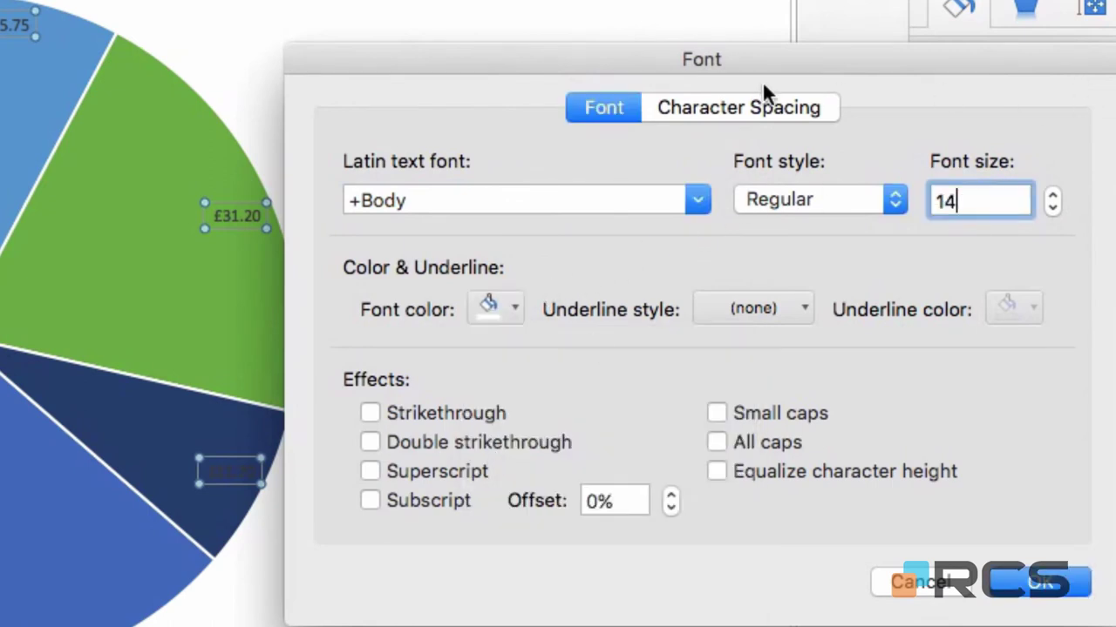
click(885, 196)
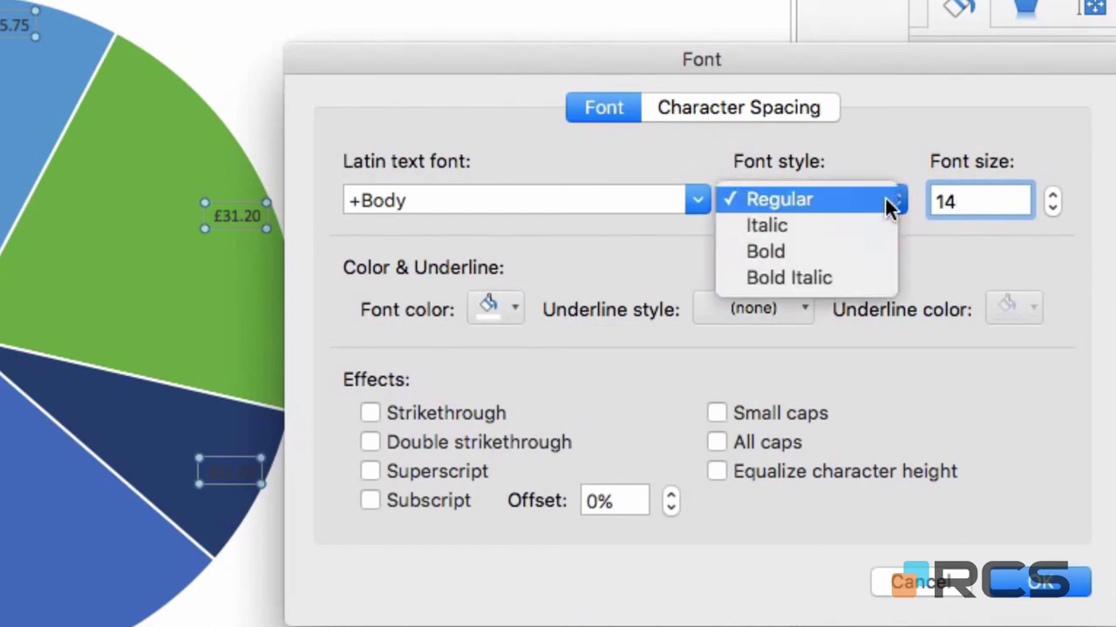
click(787, 250)
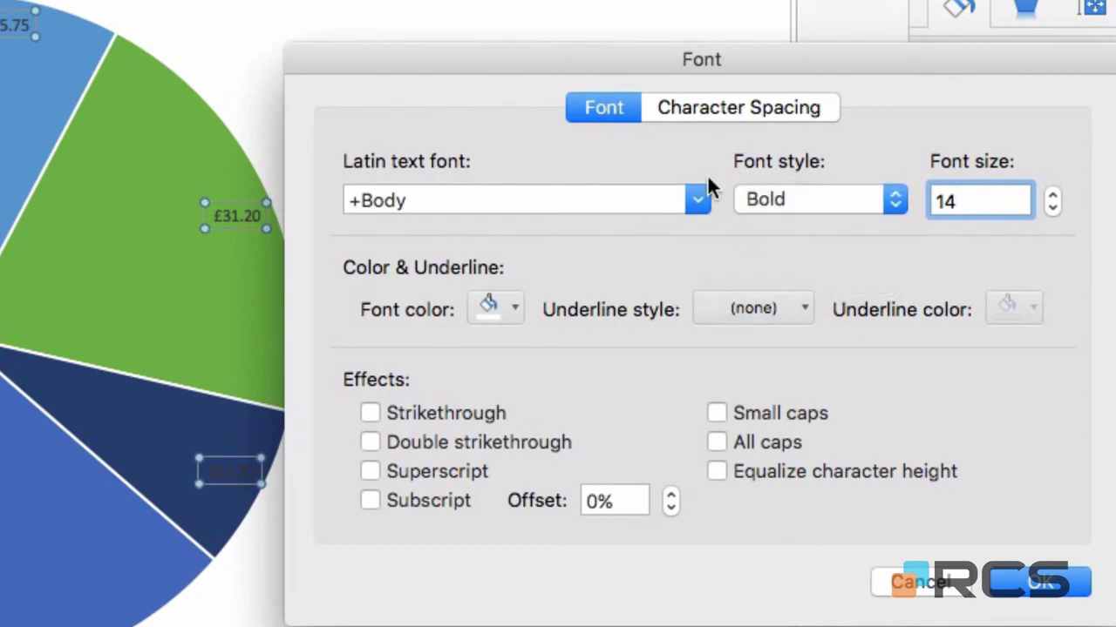
click(1057, 593)
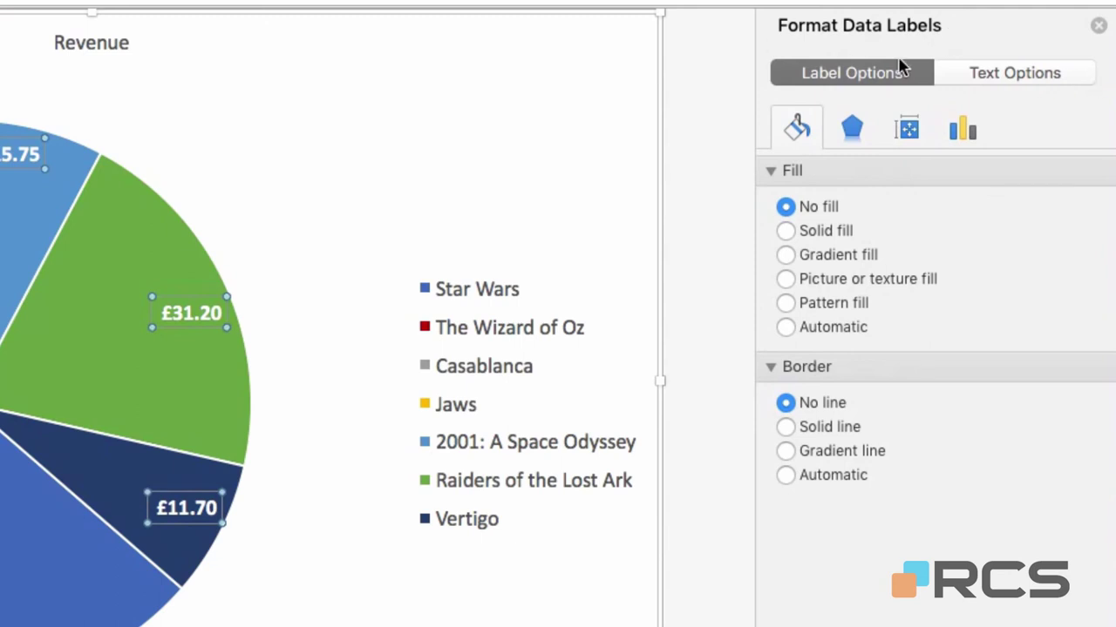
- Add percentages to the pie data labels so they read like £31.20 , 21%
click(962, 127)
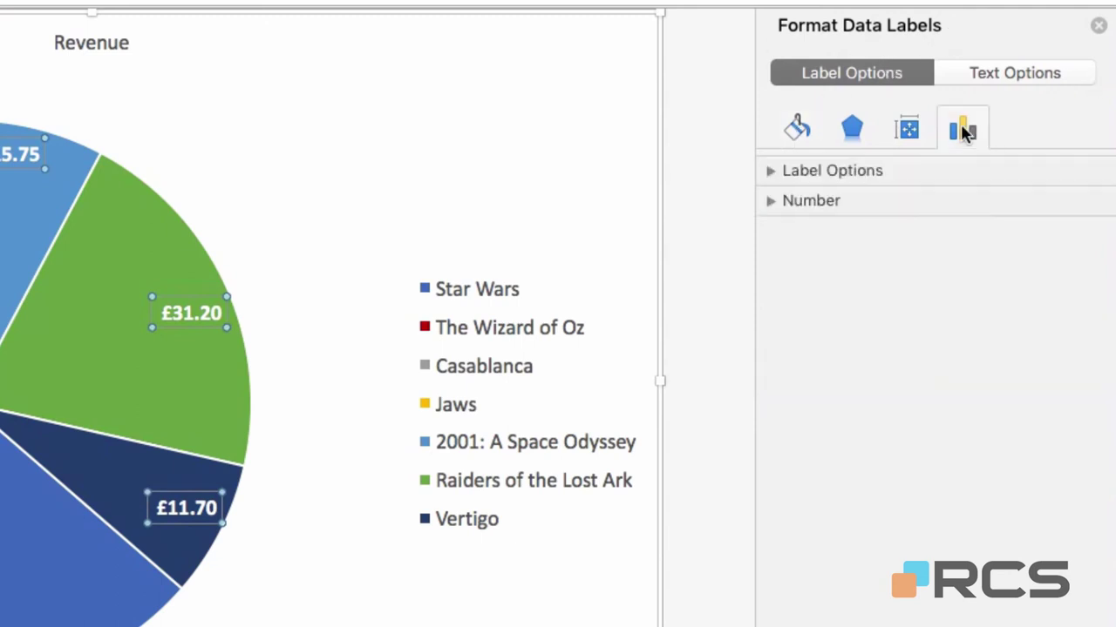
click(774, 171)
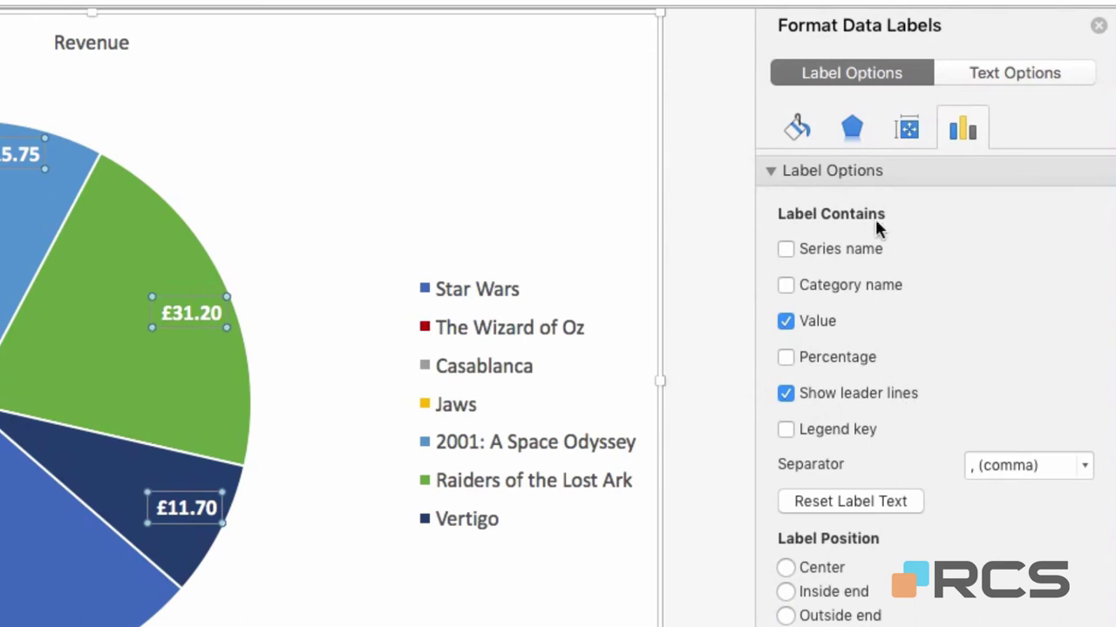
click(787, 287)
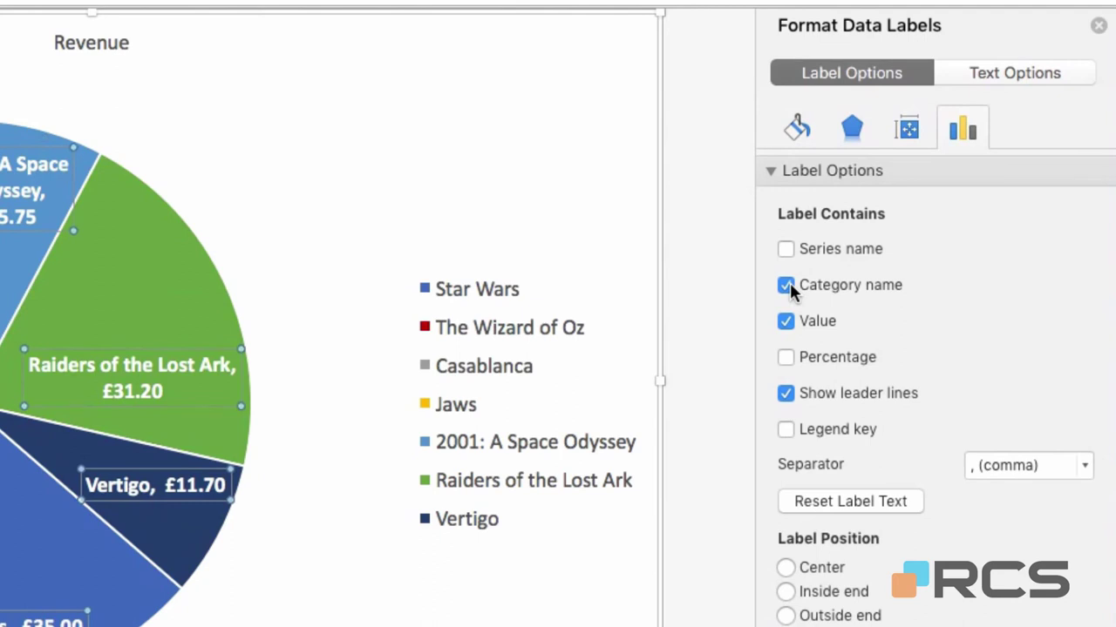
click(787, 285)
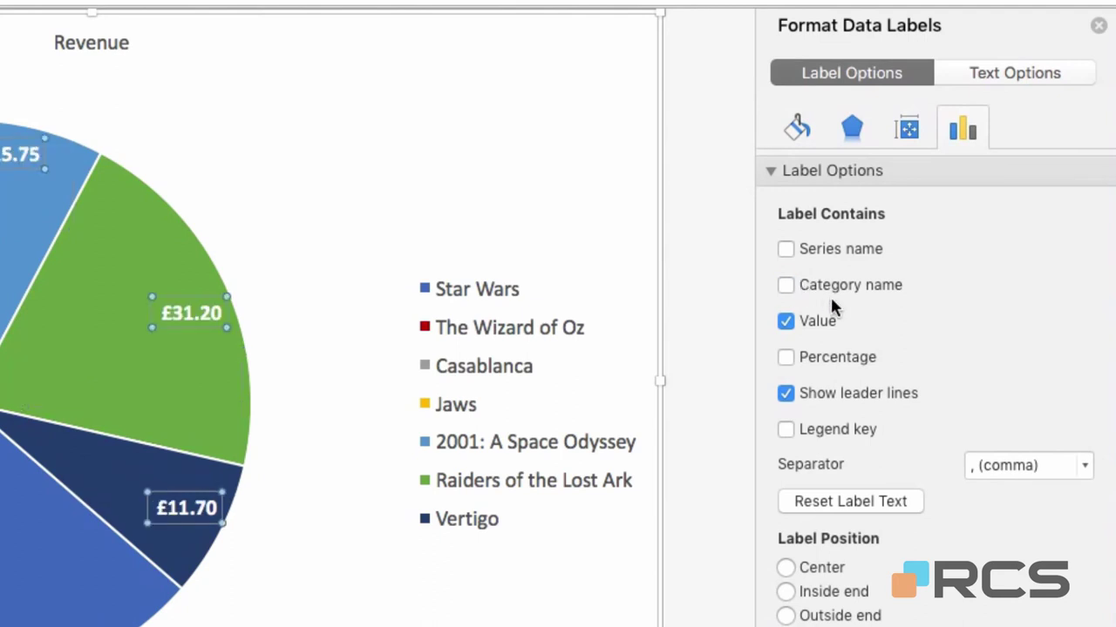
click(785, 358)
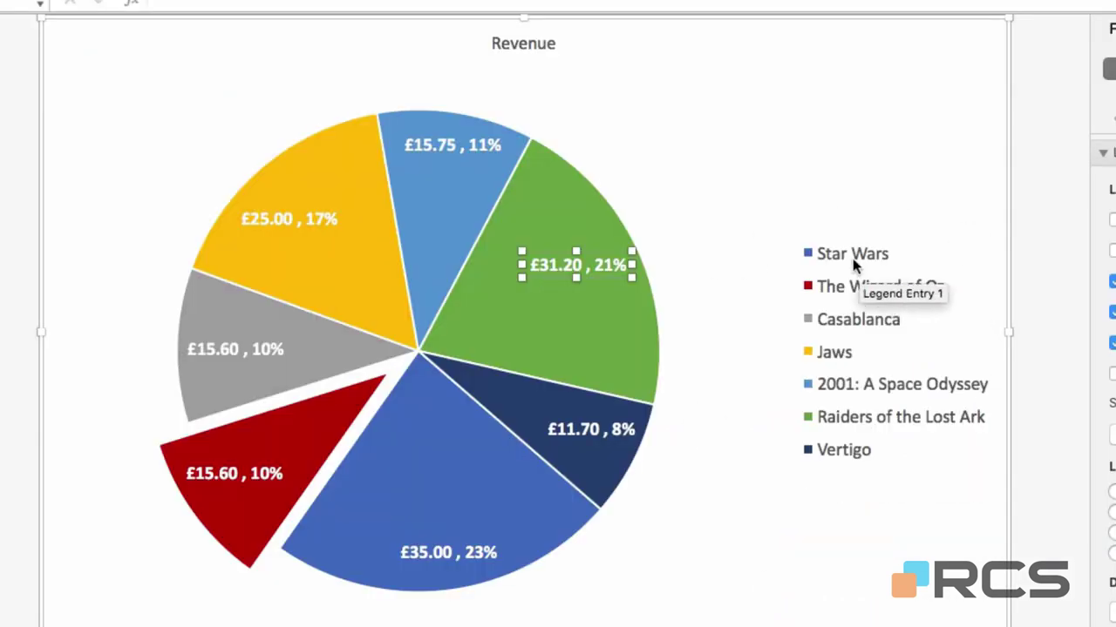
- Delete the chart legend, leaving the labelled pie centred
click(853, 261)
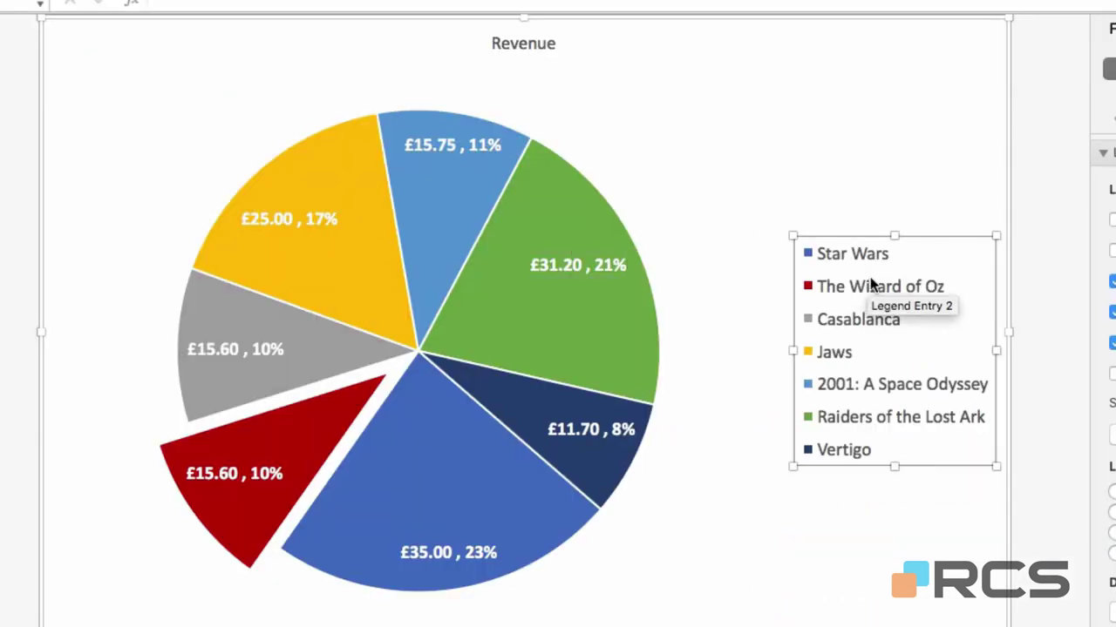
key(Delete)
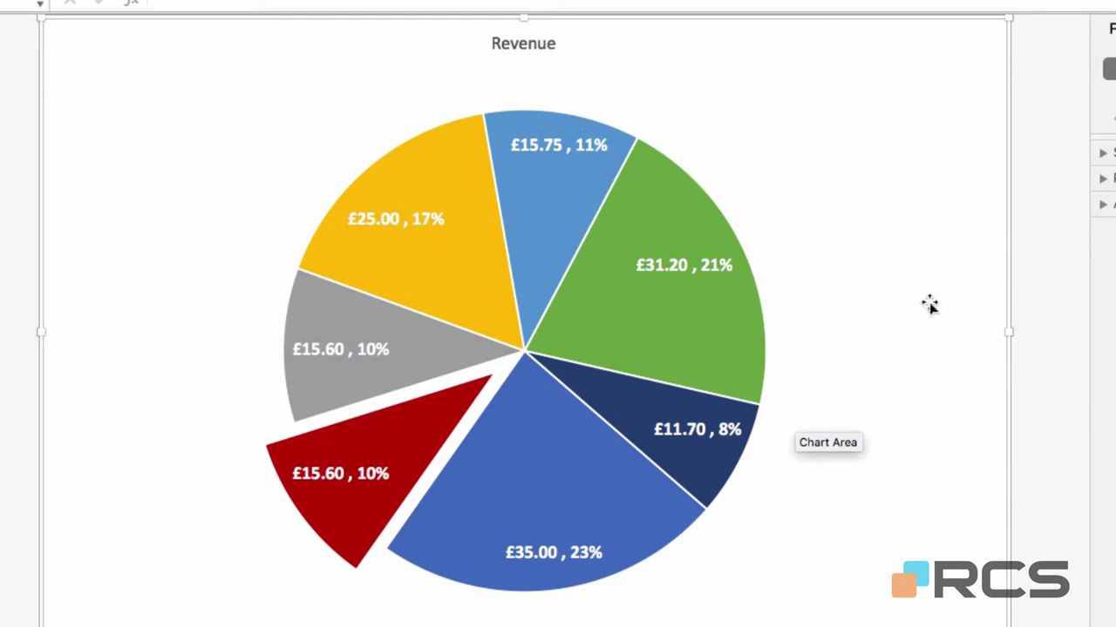
- Add category names to the data labels, e.g. 'Vertigo, £11.70 , 8%'
click(671, 264)
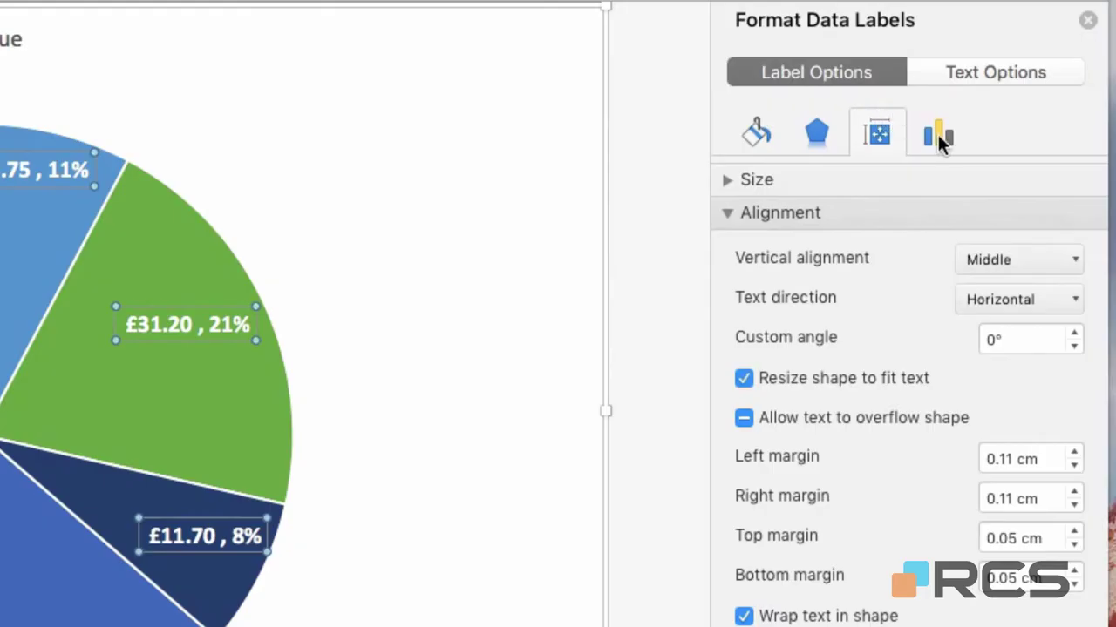
click(940, 138)
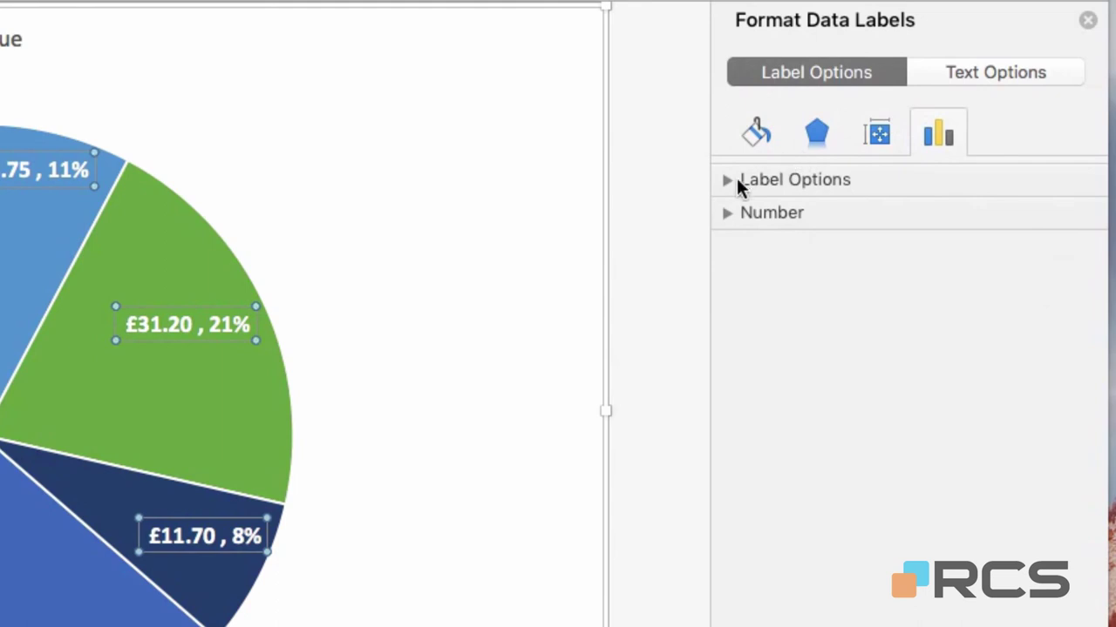
click(728, 178)
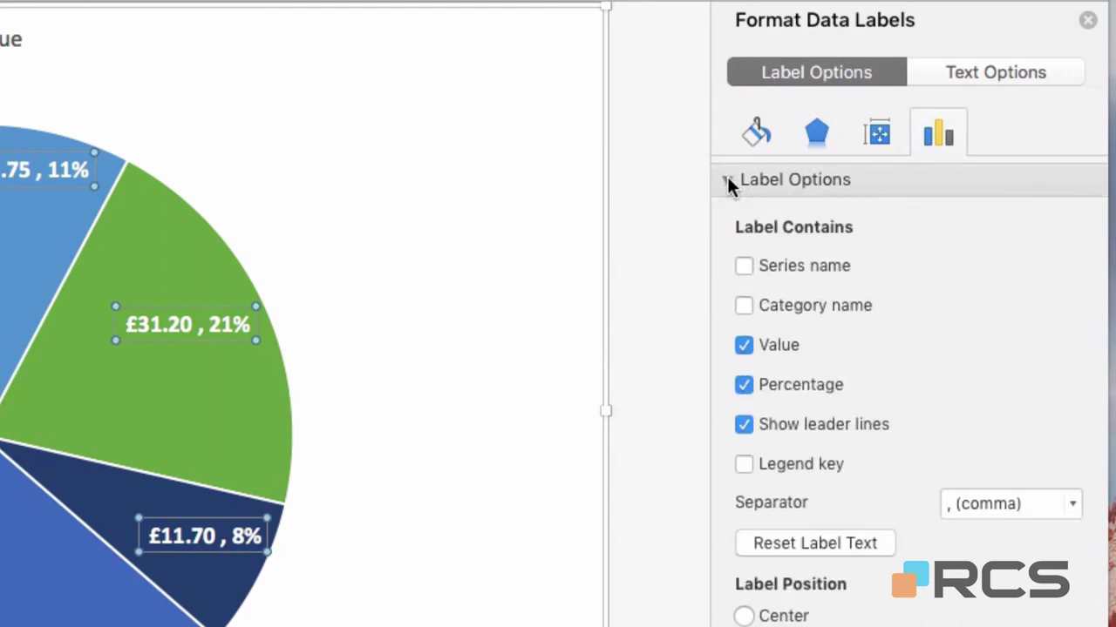
click(744, 311)
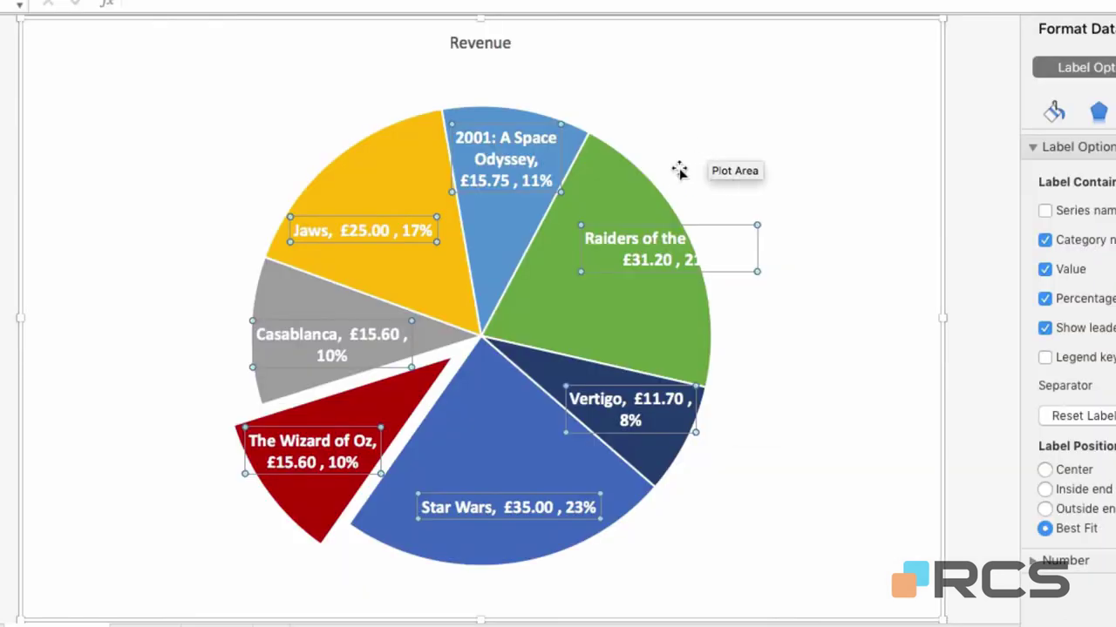
- Drag the plot area's corners outward so the pie fills most of the chart
click(678, 178)
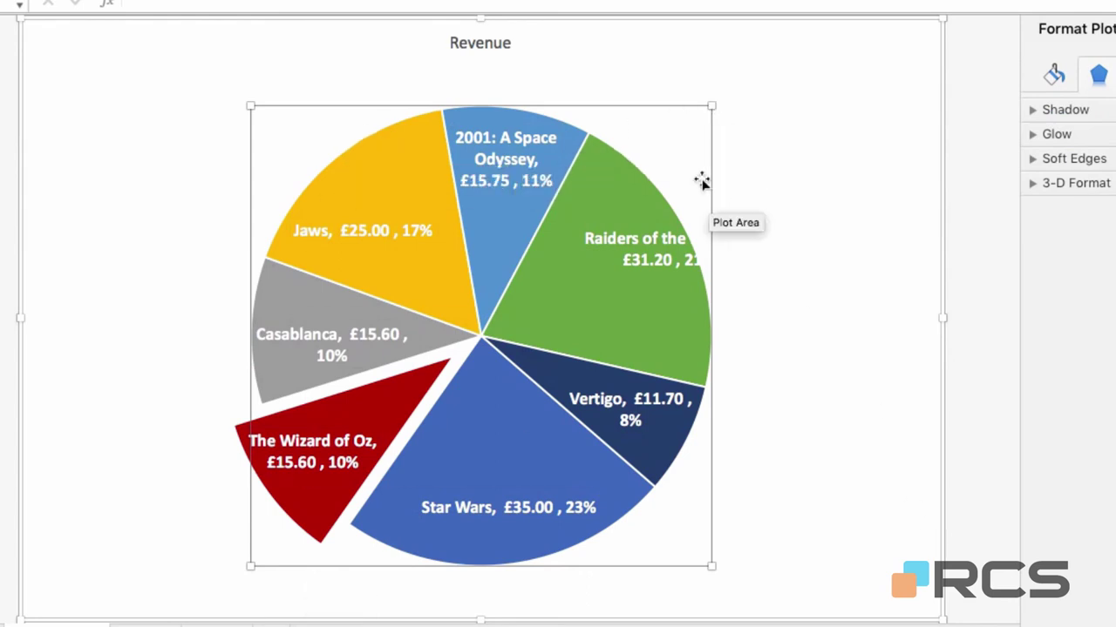
drag(712, 102, 767, 52)
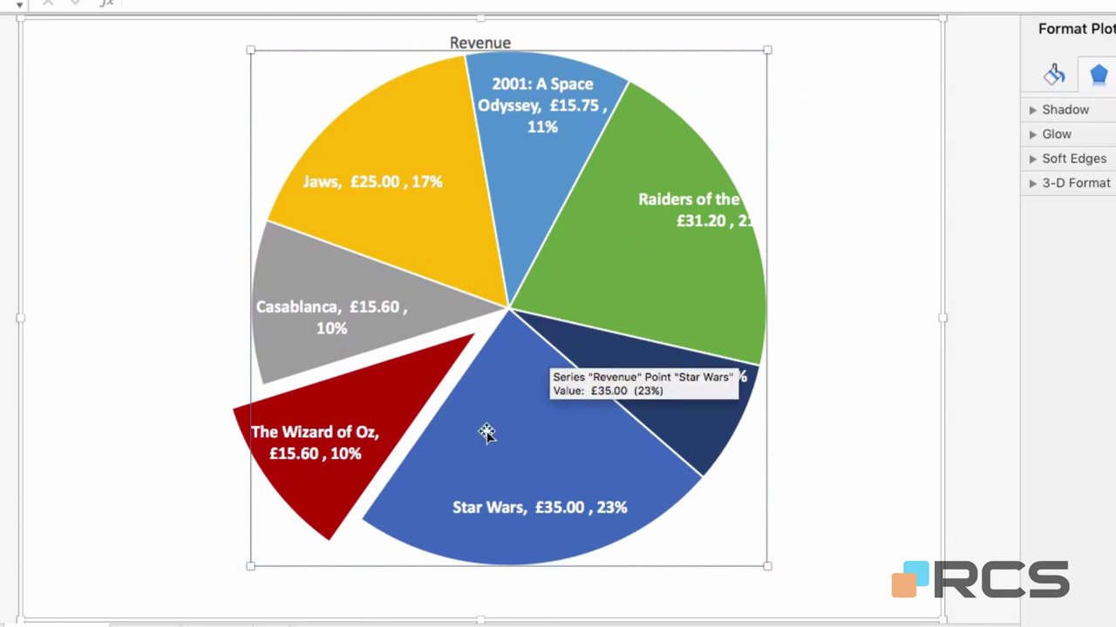
drag(251, 566, 209, 605)
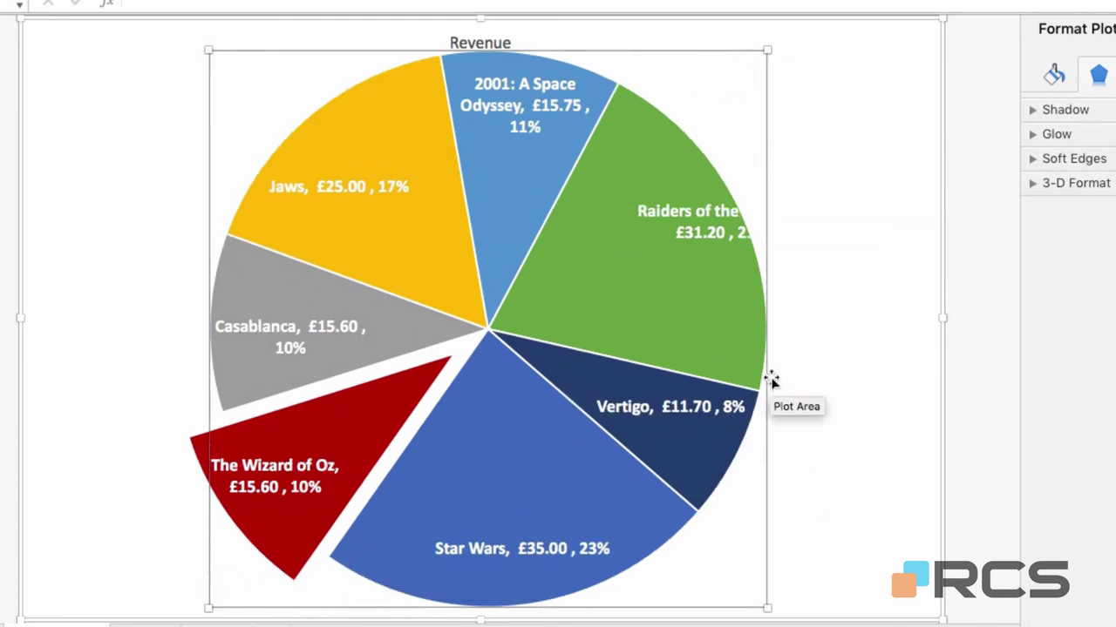
- Reposition the Raiders, 2001, Jaws, Casablanca, Wizard of Oz, Star Wars and Vertigo labels within their slices
click(699, 215)
drag(706, 228, 638, 259)
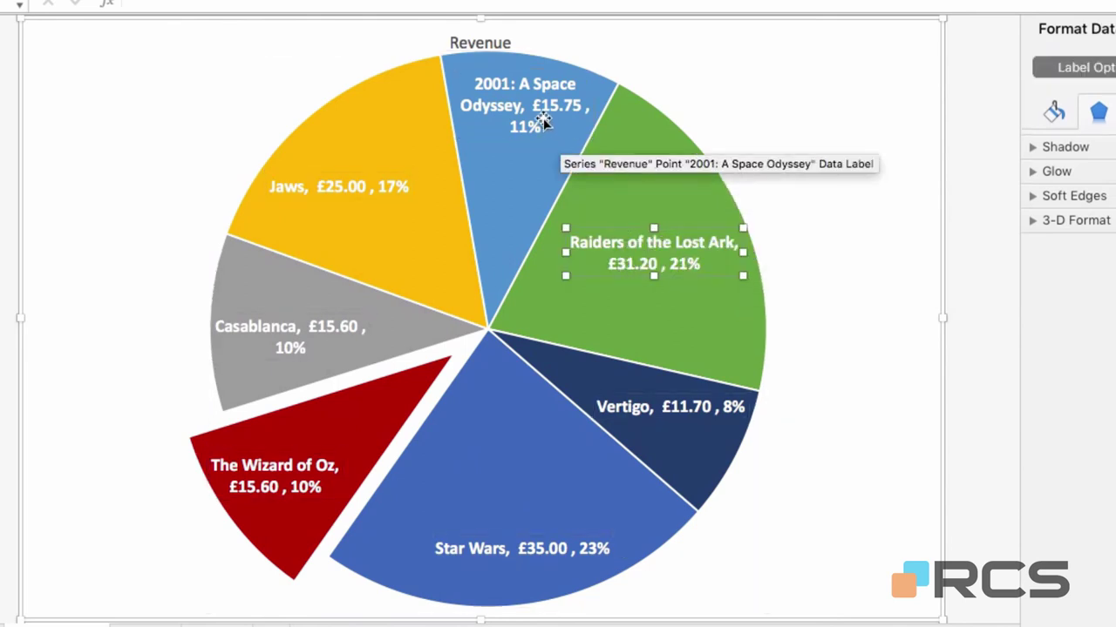
drag(549, 106, 556, 99)
drag(376, 190, 377, 181)
drag(300, 325, 301, 320)
drag(287, 476, 342, 478)
drag(485, 554, 485, 567)
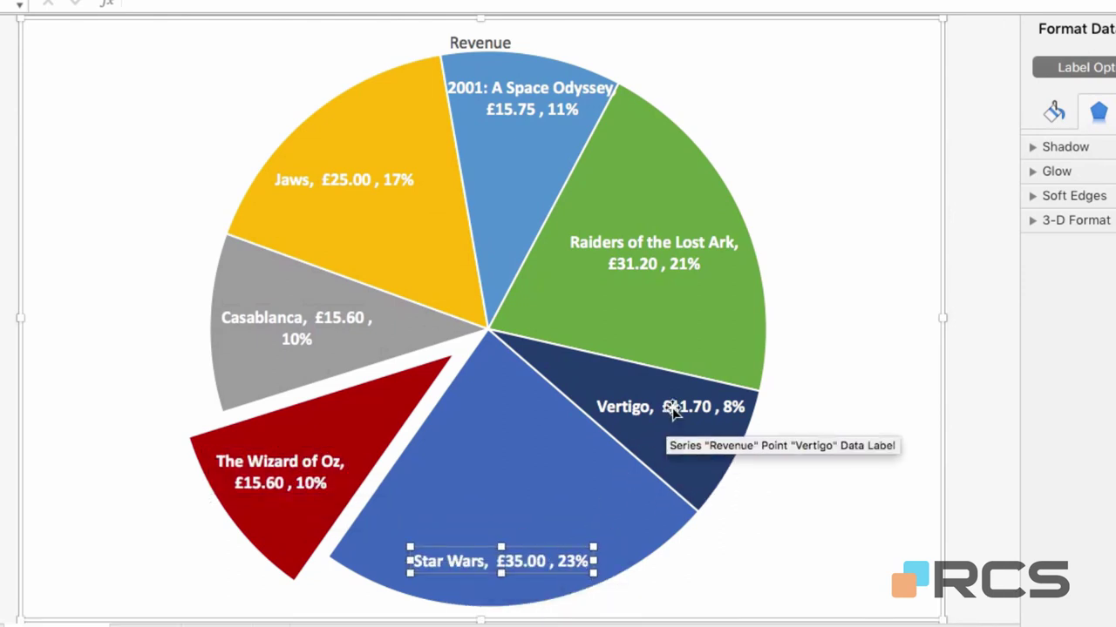
drag(672, 406, 674, 402)
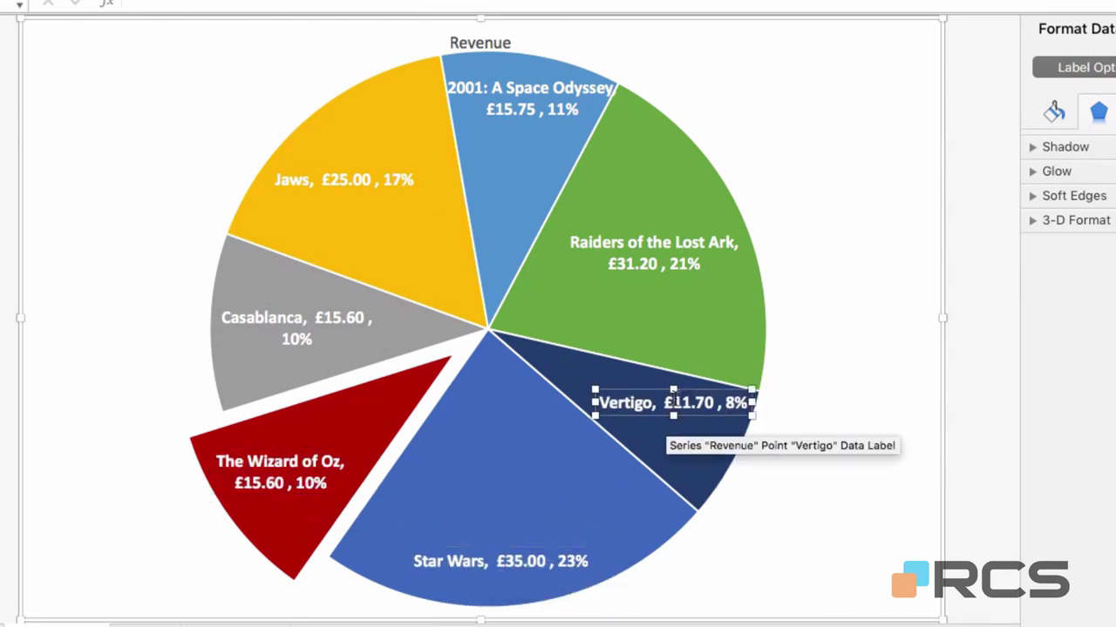
click(674, 402)
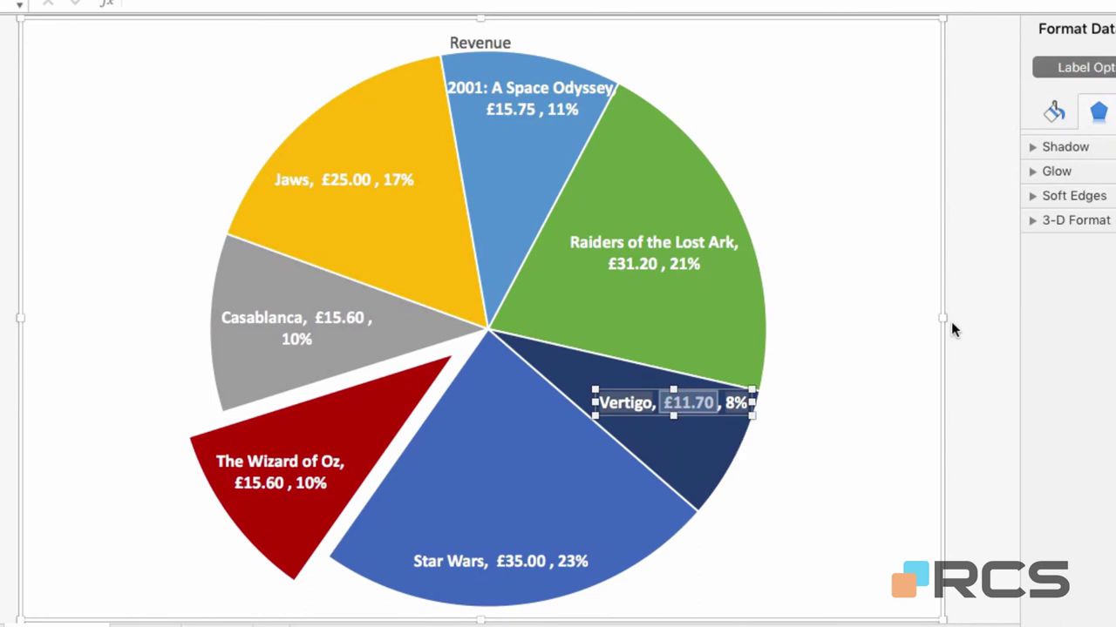
click(938, 323)
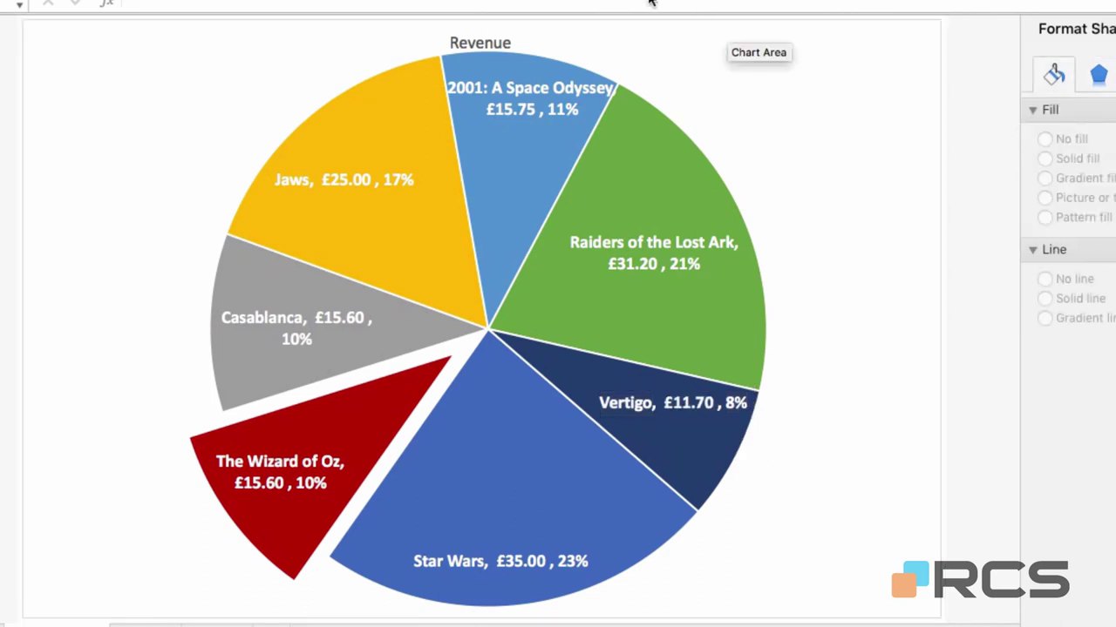
- Add 'Fred's Movie Classics' as a first title line above 'Revenue'
click(477, 36)
drag(482, 31, 773, 46)
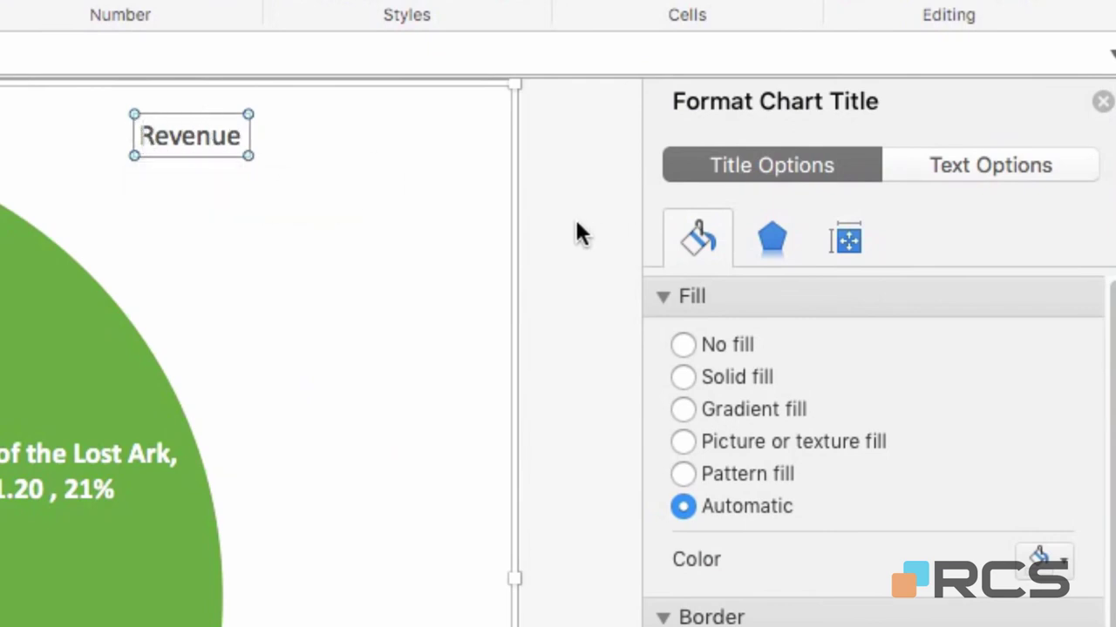
text(Fred)
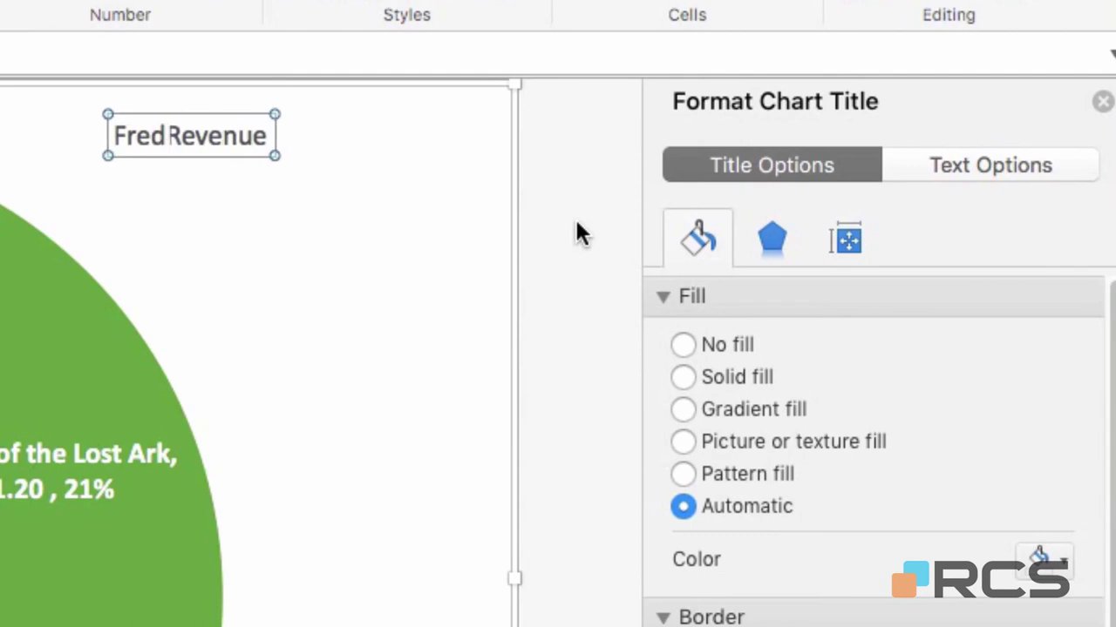
text('s Movie C)
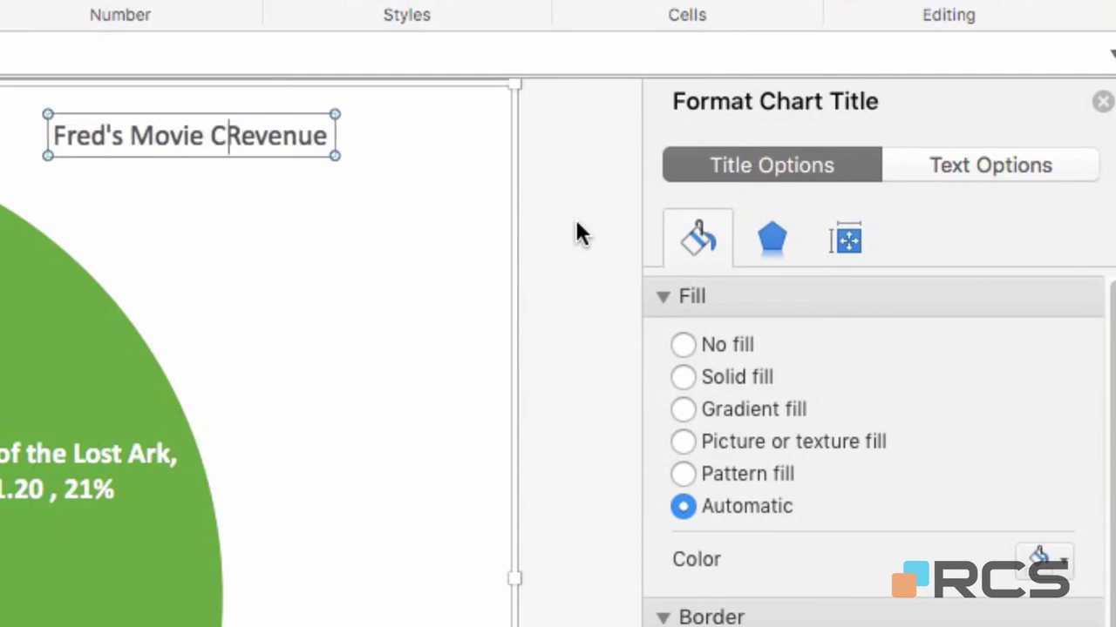
text(lassics)
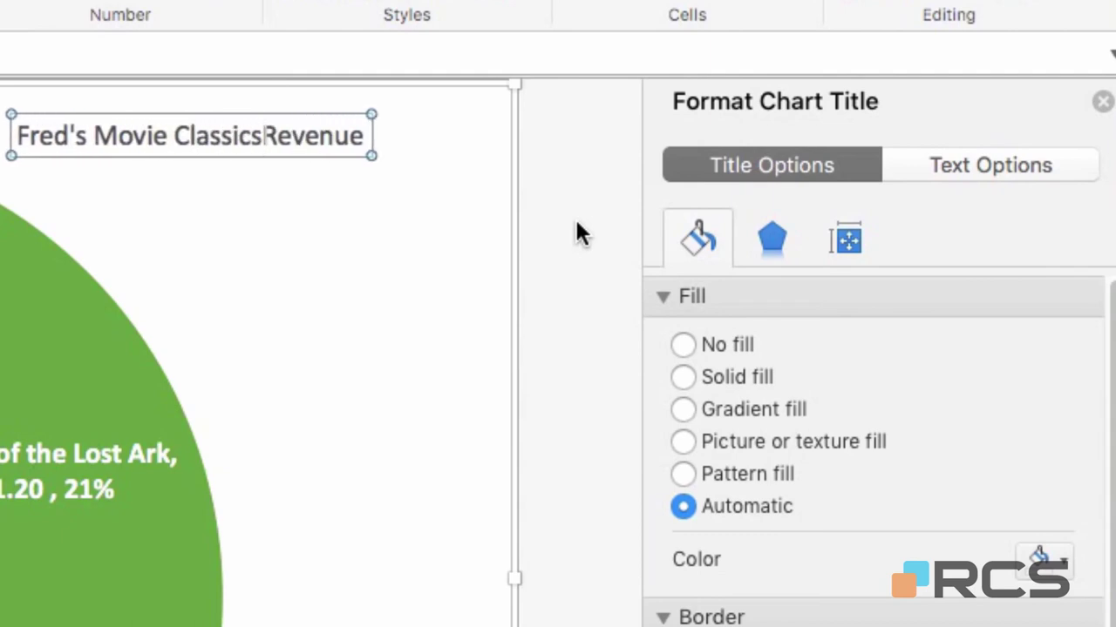
key(Return)
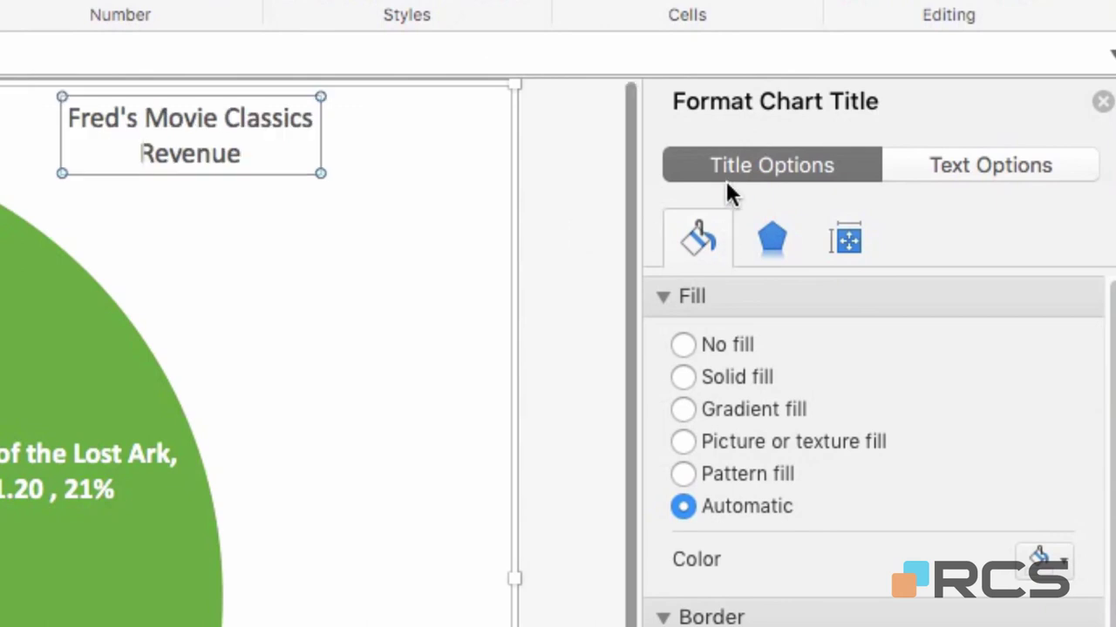
drag(248, 155, 94, 121)
- Set the chart title text to bold, 20 pt, via the Font dialog
right_click(170, 123)
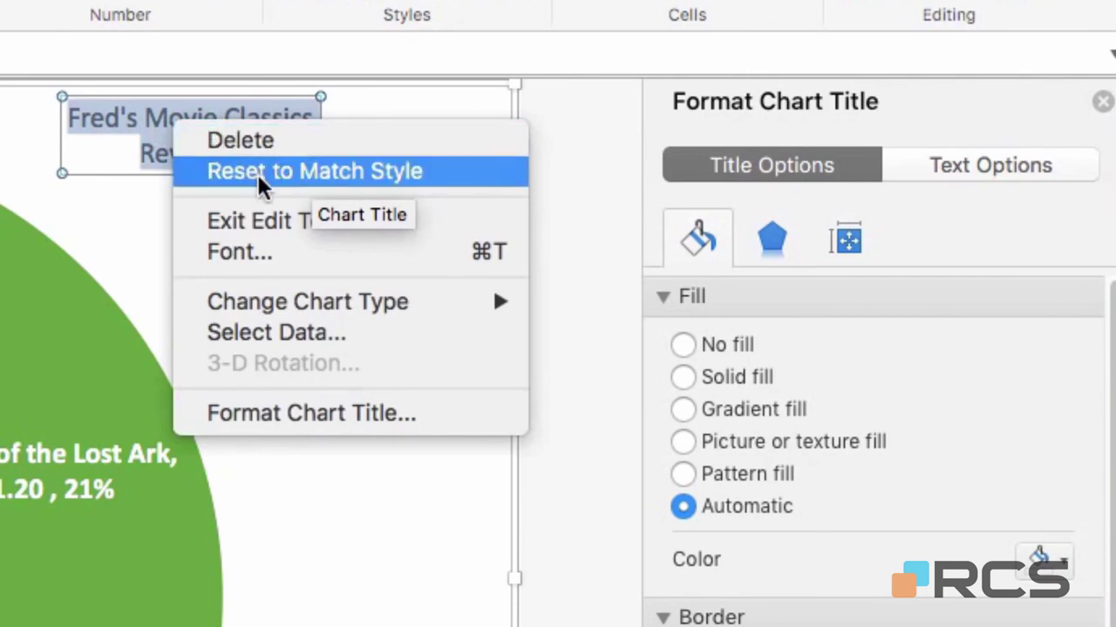
click(268, 248)
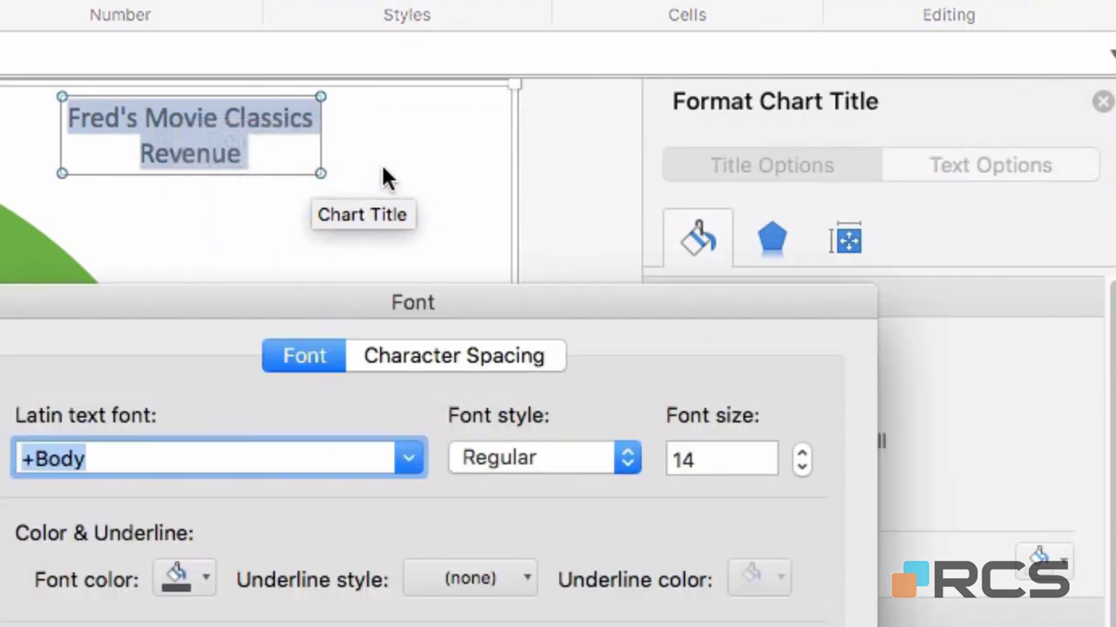
click(710, 463)
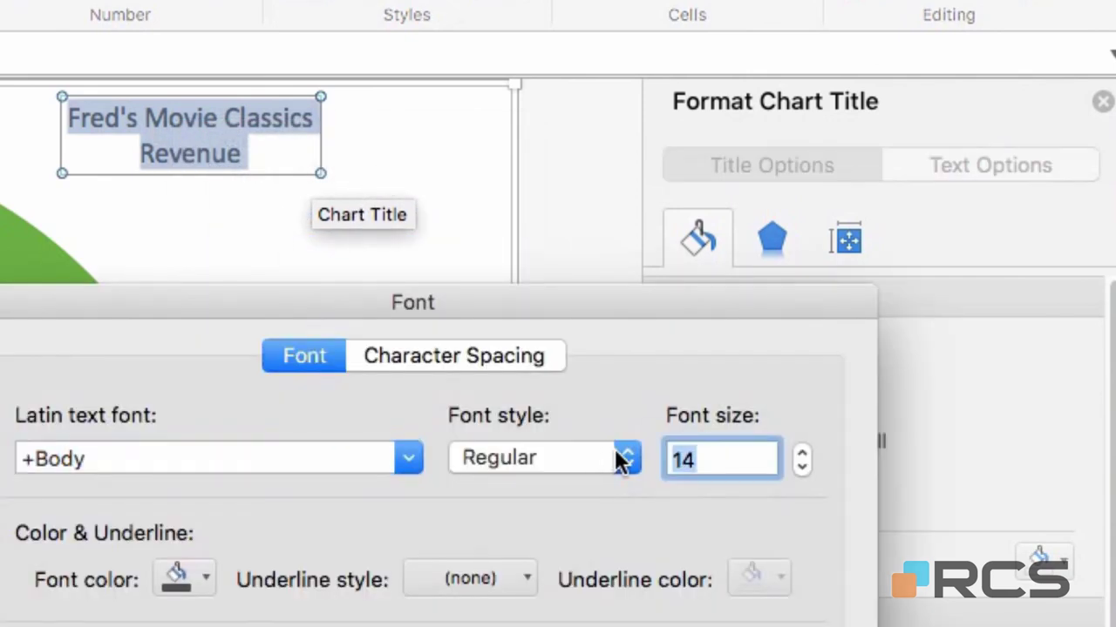
text(20)
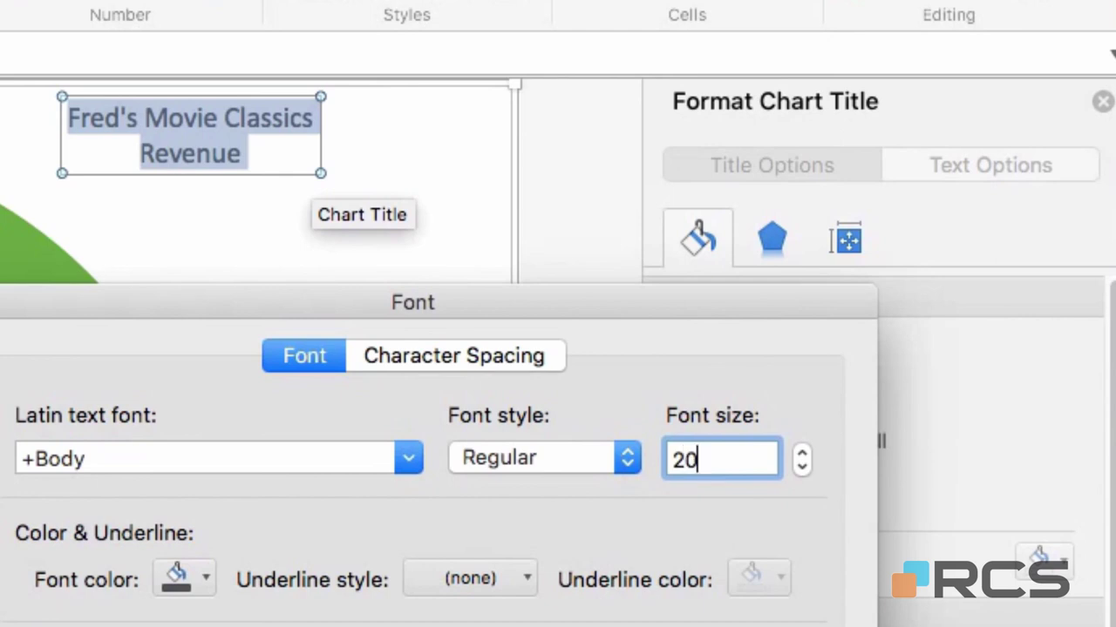
click(637, 451)
click(531, 510)
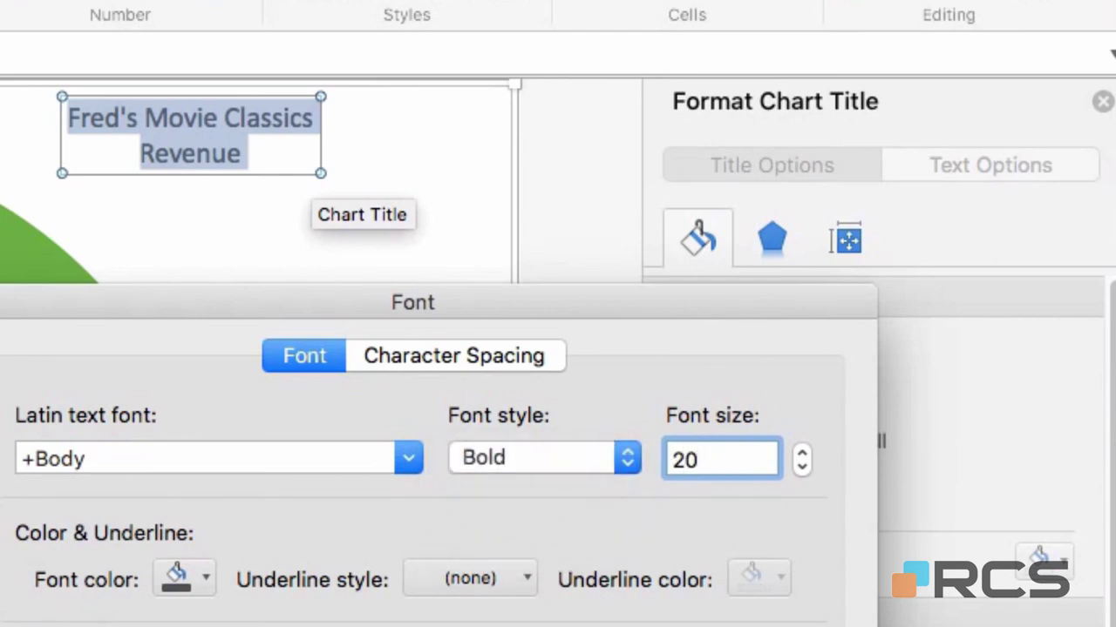
key(Return)
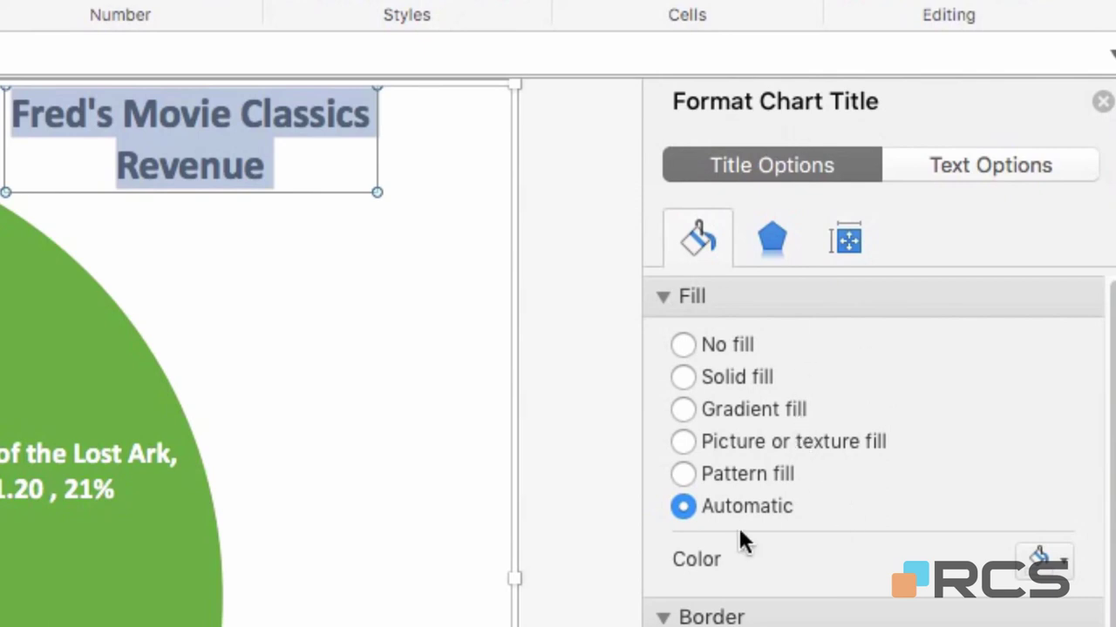
- Fill the title box with light blue and nudge it slightly up and left
click(1065, 560)
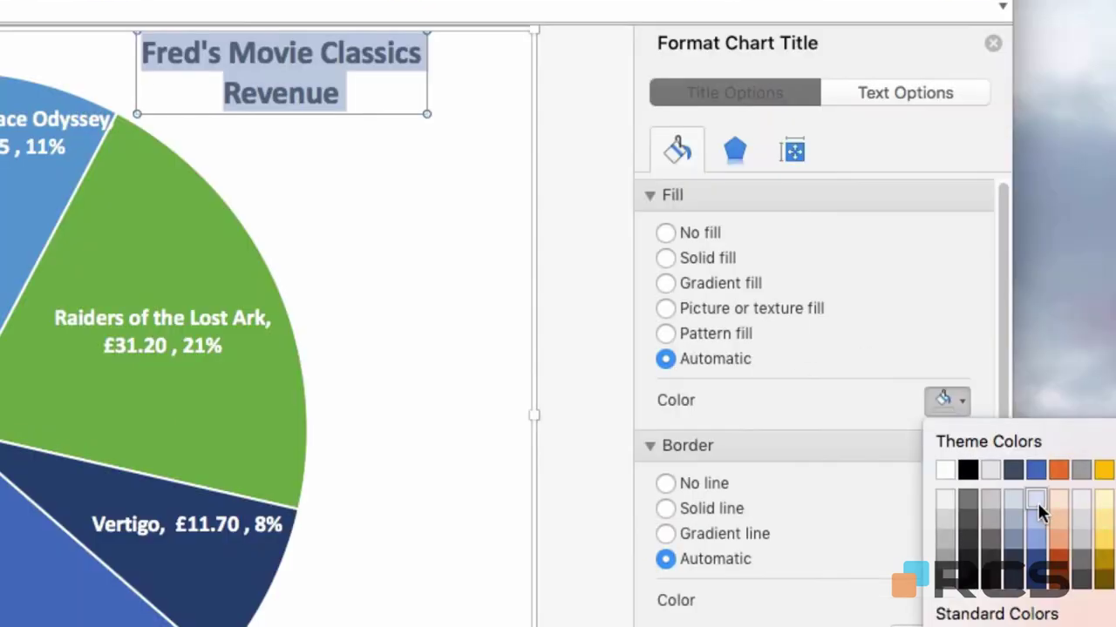
click(1036, 500)
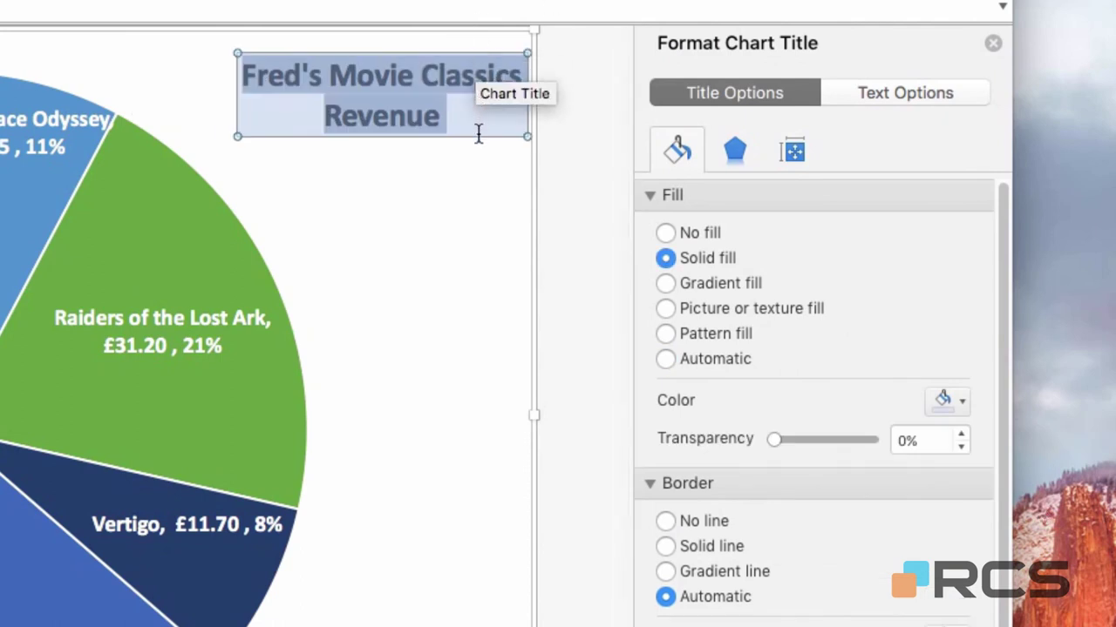
mouse_move(480, 136)
mouse_down()
mouse_move(450, 122)
mouse_move(462, 139)
mouse_up()
click(480, 214)
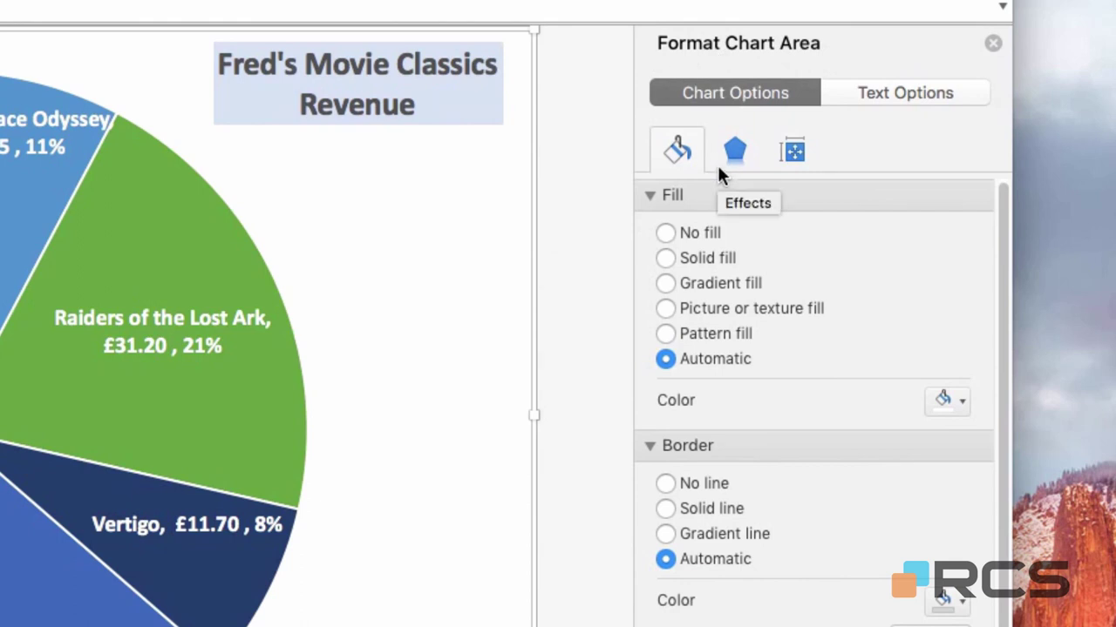
- Apply the light gold preset gradient fill to the chart area background
click(666, 284)
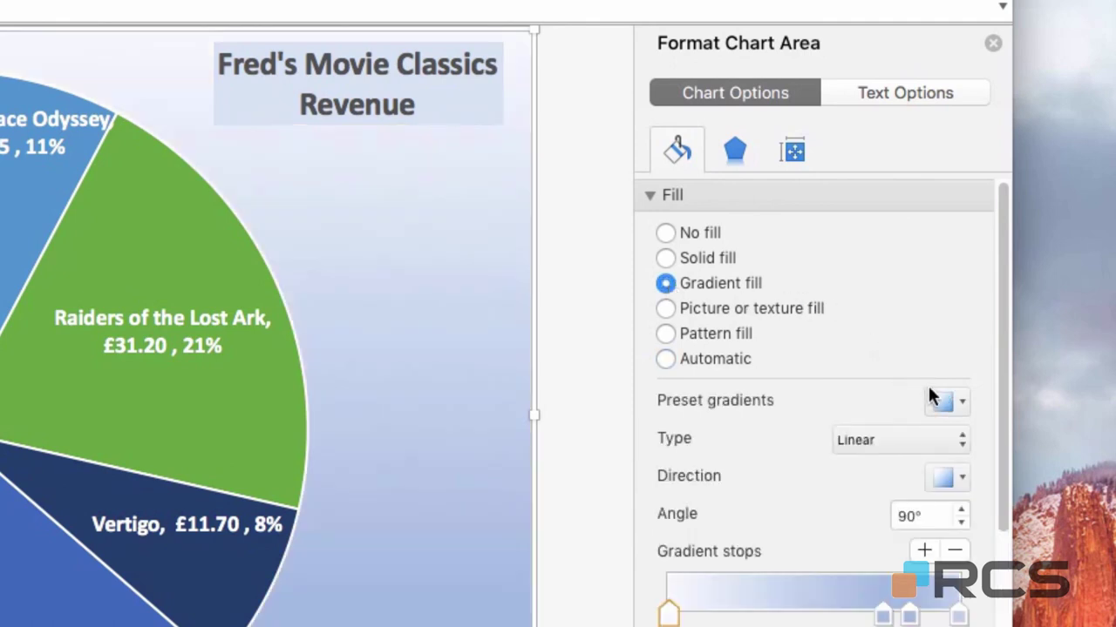
click(961, 402)
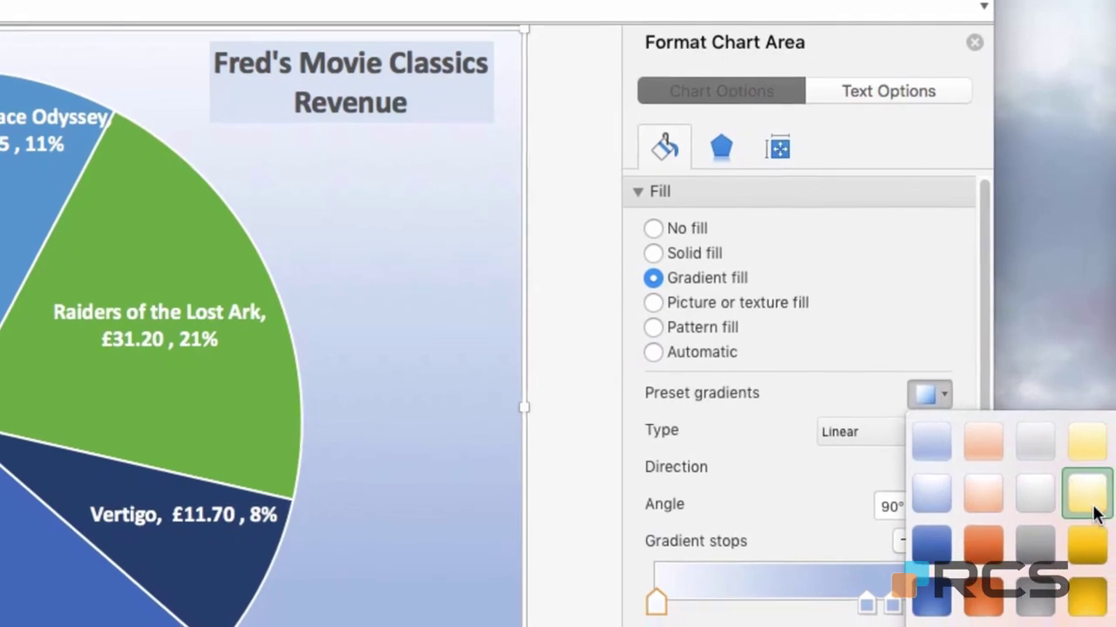
click(1080, 494)
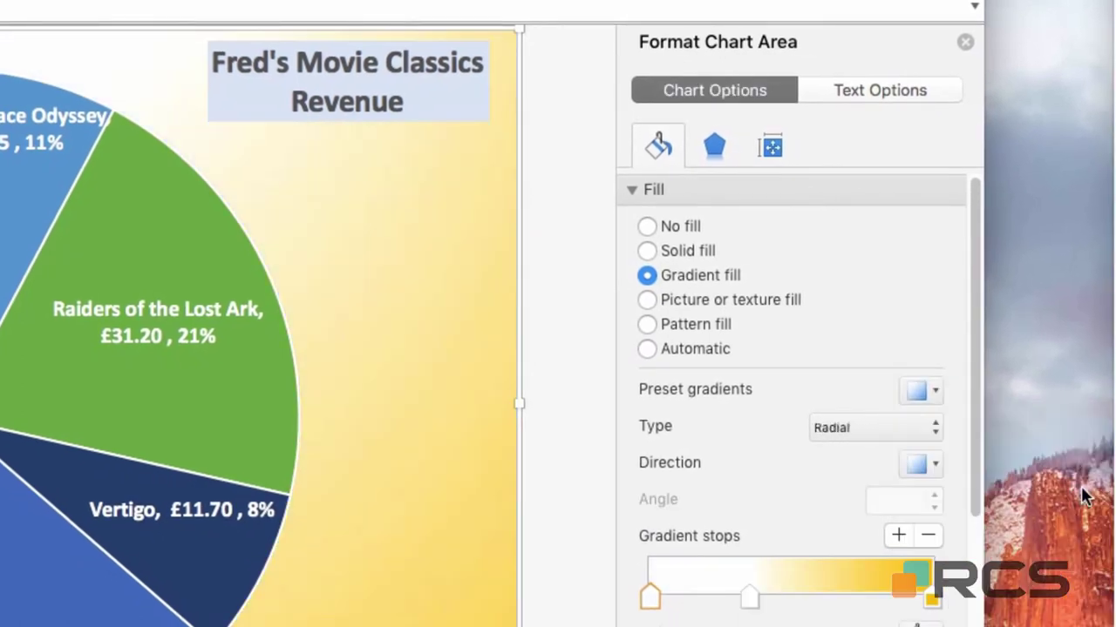
- Close the Format Chart Area pane
click(964, 41)
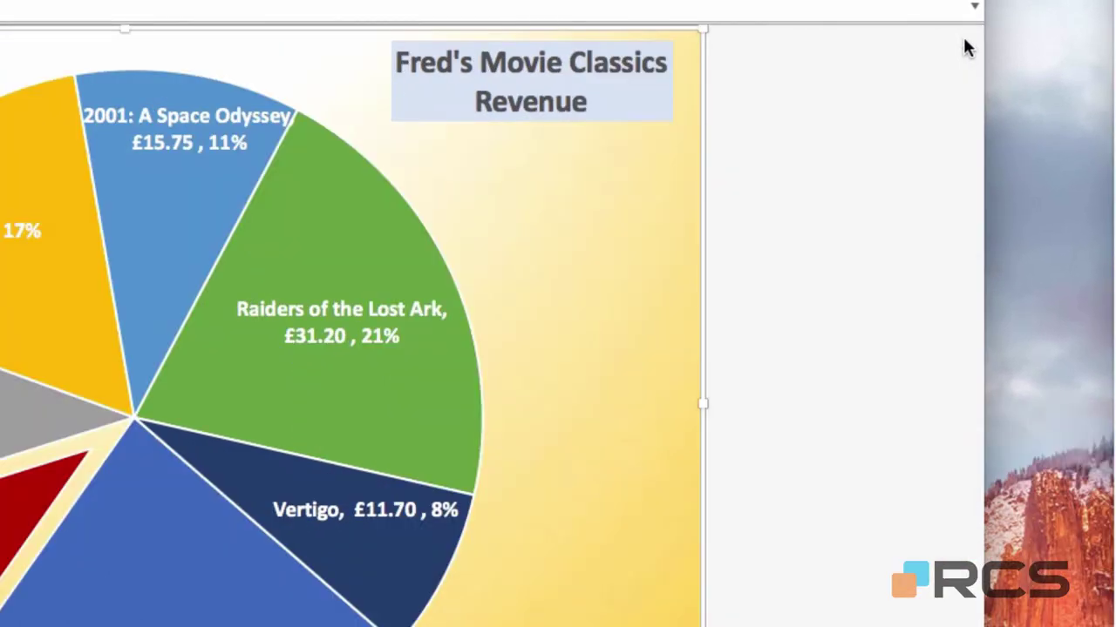